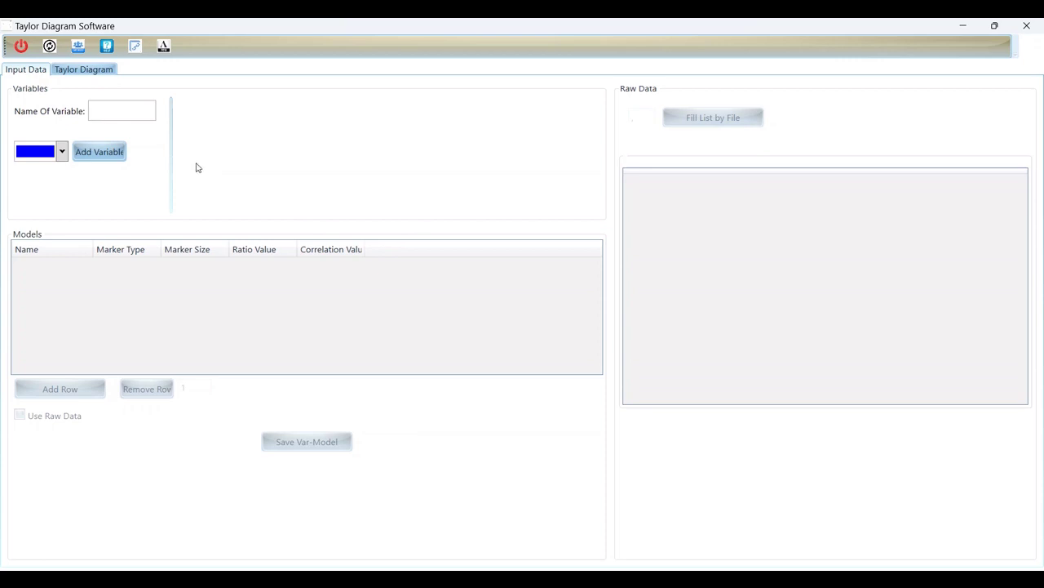
Enter 'gc' as the variable name and add it to the data
{"action": "left_click", "coordinate": [113, 110]}
{"action": "type", "text": "gc"}
{"action": "left_click", "coordinate": [101, 153]}
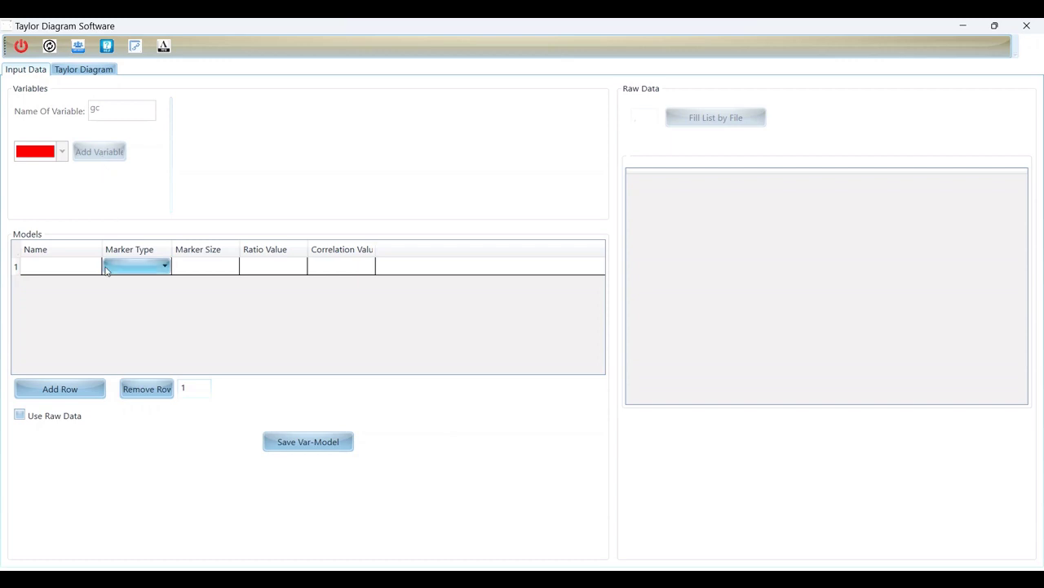
Add model m1 with a Point marker of size 8
{"action": "left_click", "coordinate": [50, 268]}
{"action": "left_click", "coordinate": [49, 268]}
{"action": "type", "text": "m"}
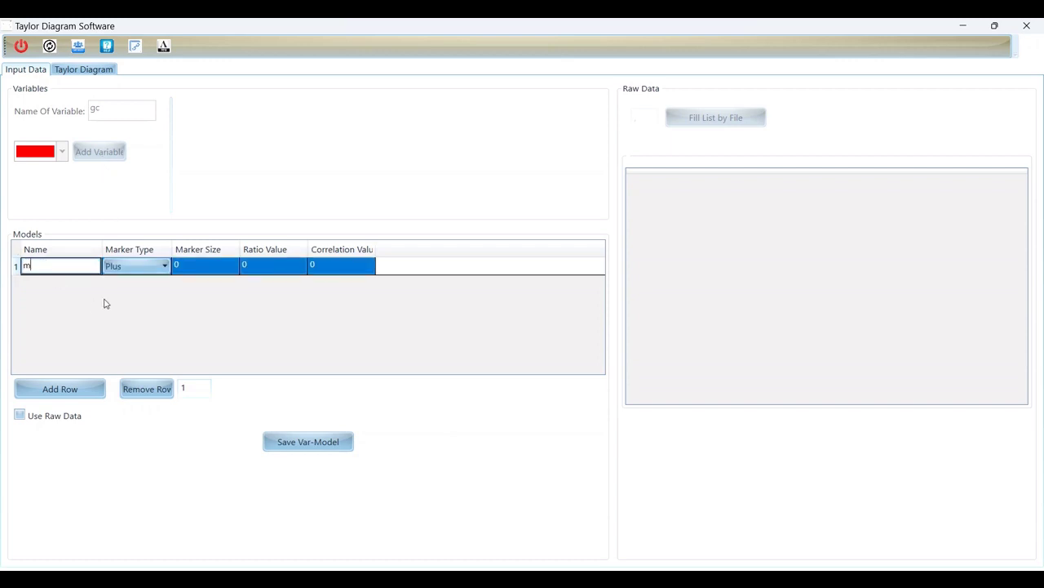
{"action": "type", "text": "1"}
{"action": "key", "text": "Return"}
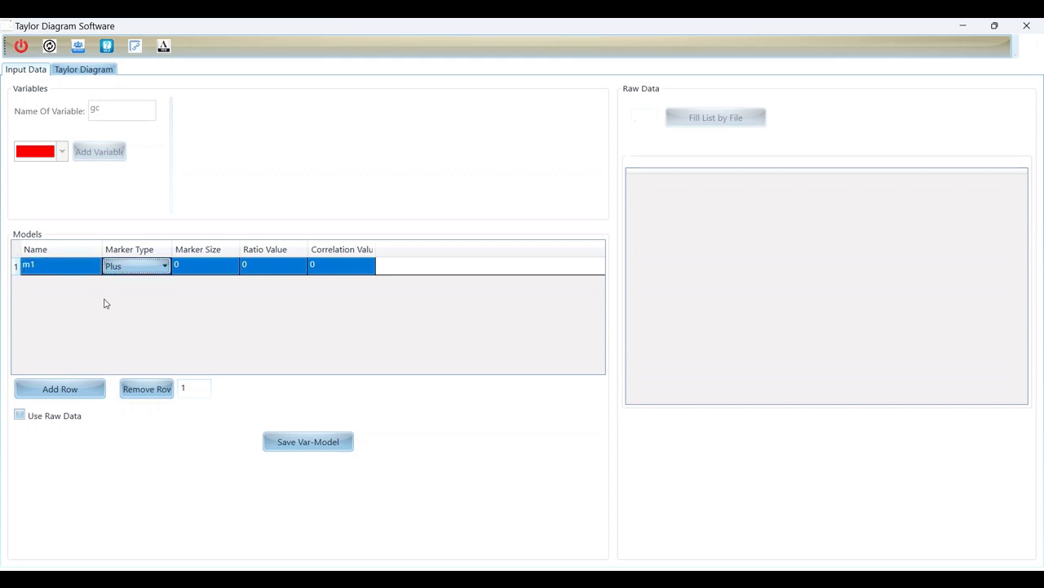
{"action": "key", "text": "Down"}
{"action": "key", "text": "Tab"}
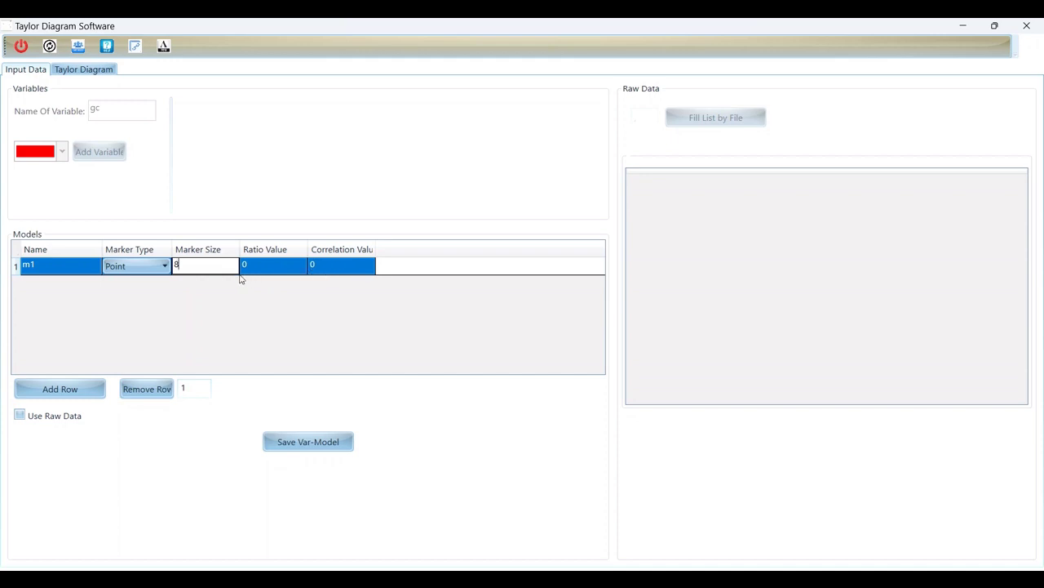
{"action": "key", "text": "Tab"}
{"action": "key", "text": "Tab"}
{"action": "key", "text": "Tab"}
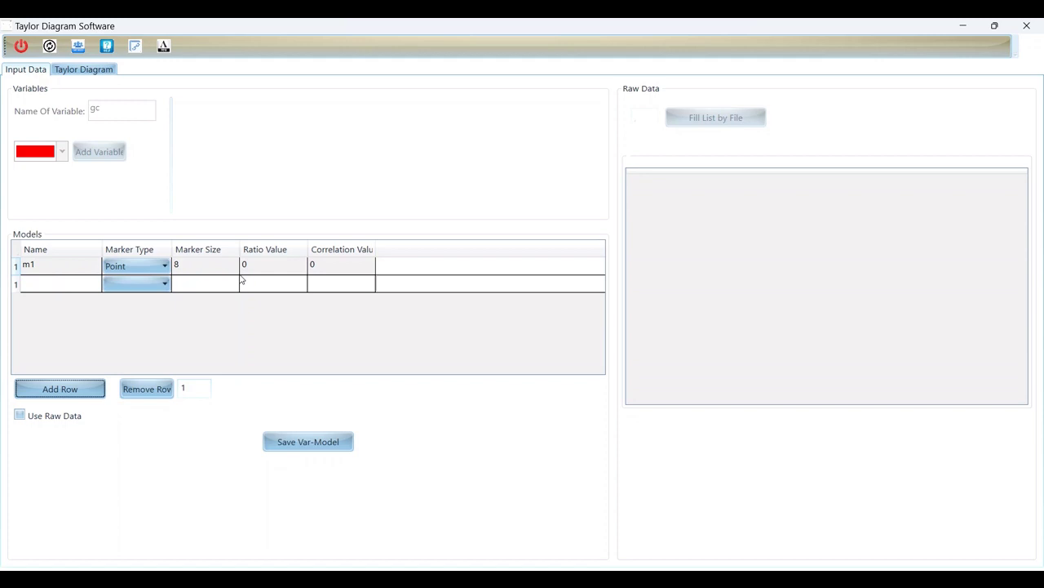
Add model m2 with a Multiply marker of size 8
{"action": "left_click", "coordinate": [38, 281]}
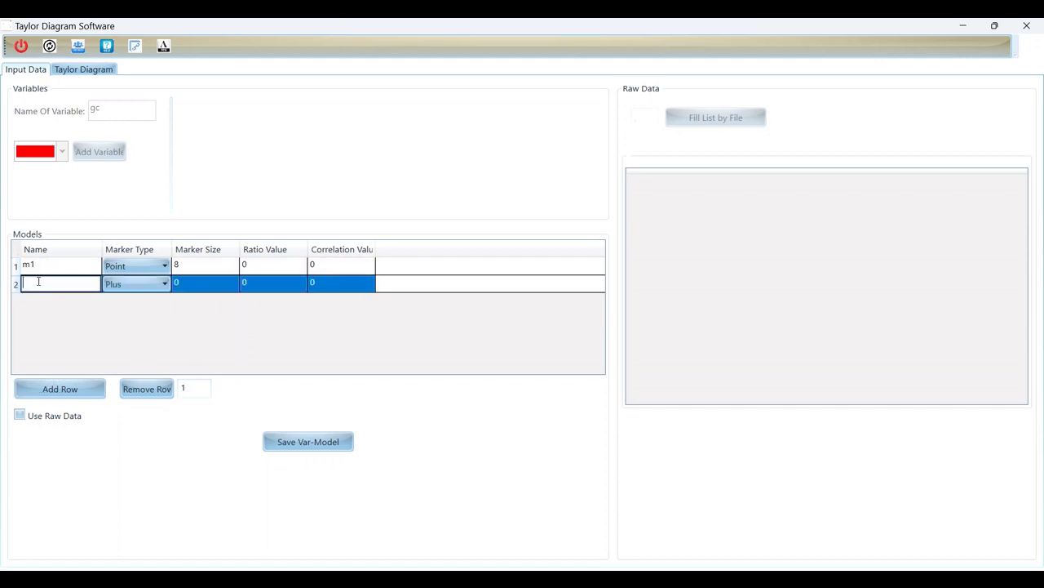
{"action": "type", "text": "m2"}
{"action": "key", "text": "Tab"}
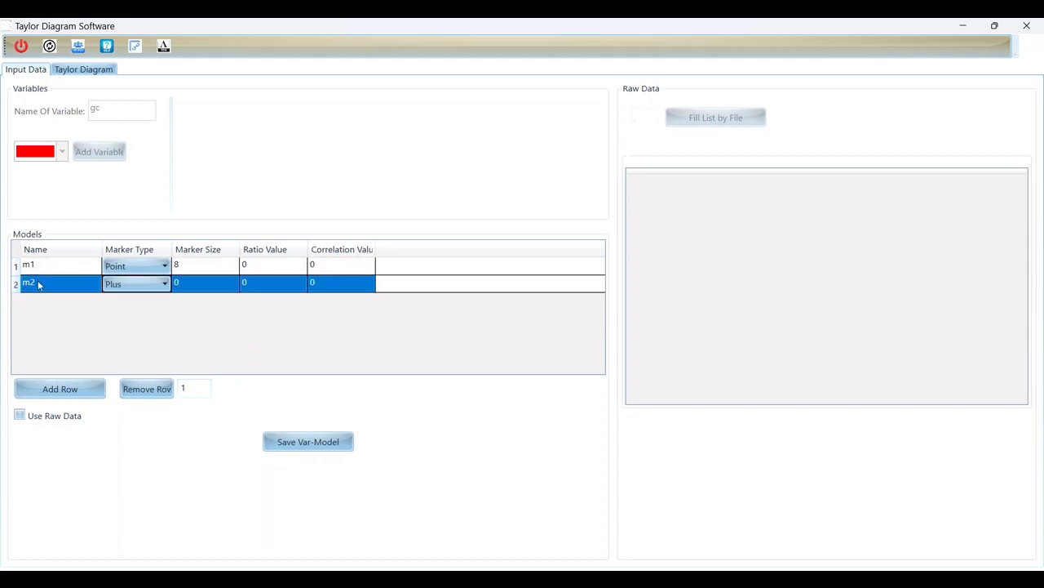
{"action": "key", "text": "Down"}
{"action": "key", "text": "Tab"}
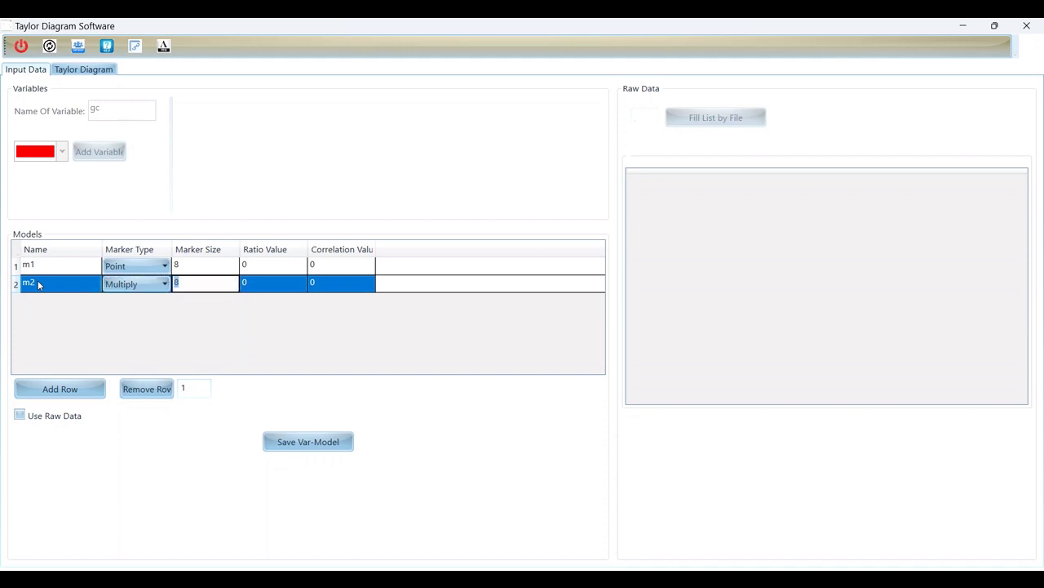
{"action": "key", "text": "Tab"}
{"action": "key", "text": "Tab"}
{"action": "key", "text": "Tab"}
{"action": "key", "text": "space"}
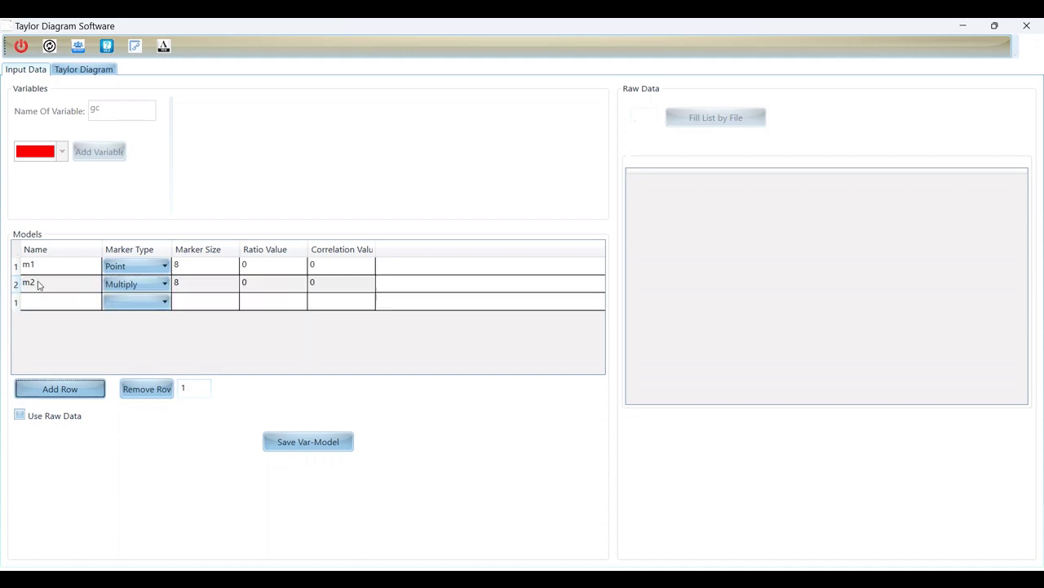
Add model m3 with a Plus marker of size 8, leaving a new empty row
{"action": "left_click", "coordinate": [45, 302]}
{"action": "type", "text": "m3"}
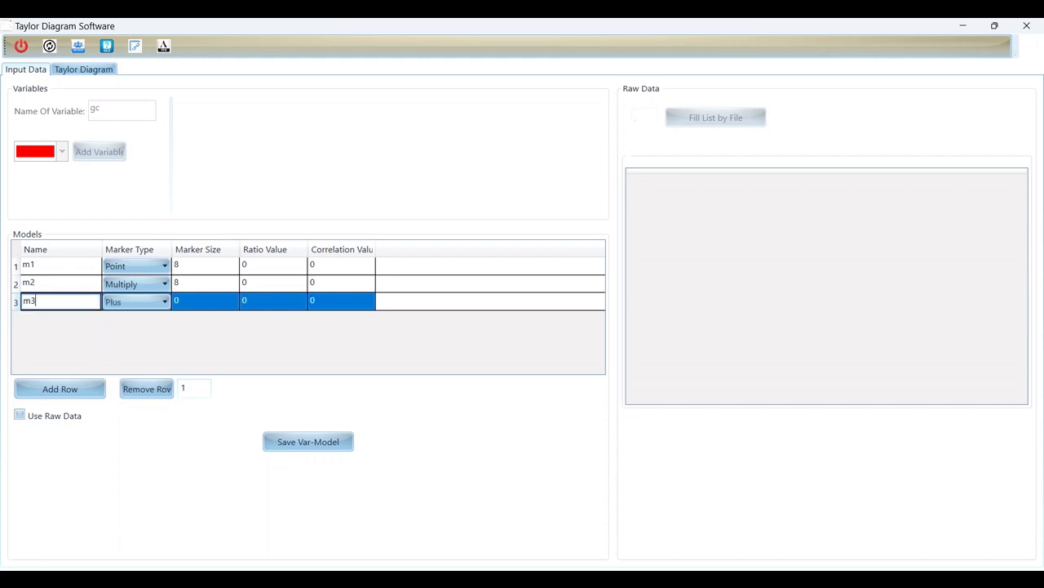
{"action": "key", "text": "Tab"}
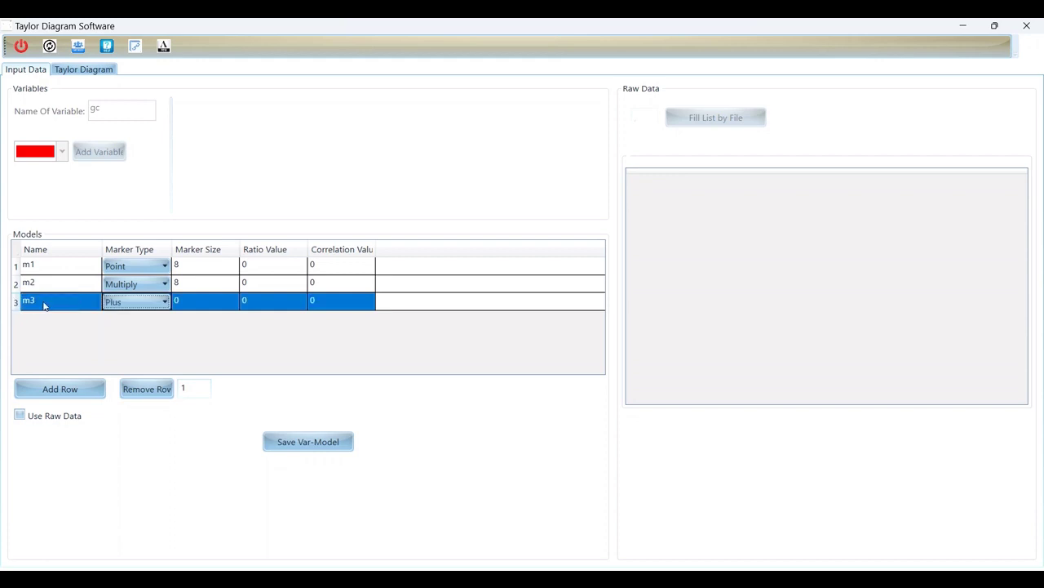
{"action": "key", "text": "Tab"}
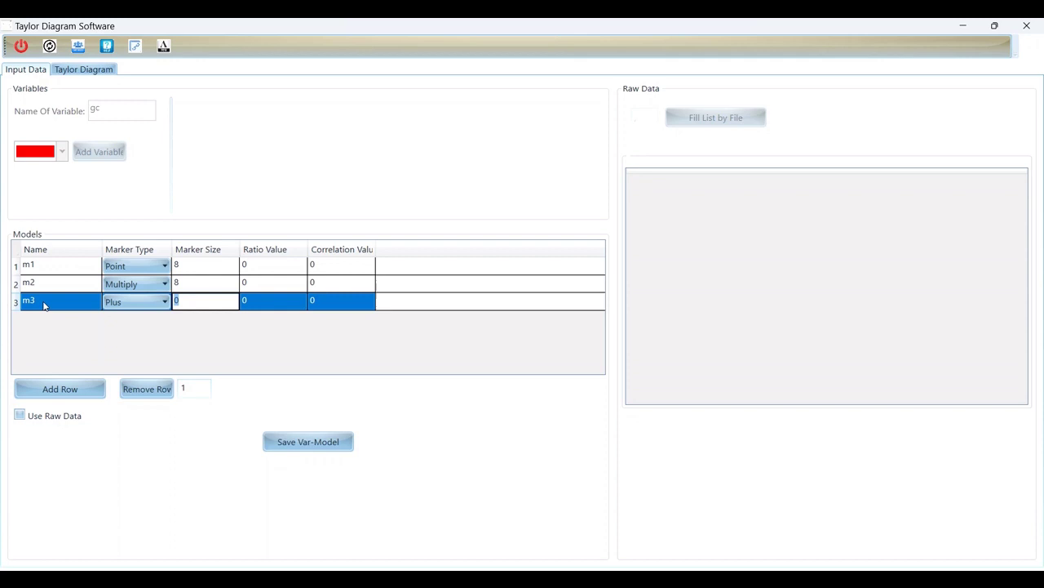
{"action": "key", "text": "Tab"}
{"action": "key", "text": "Tab"}
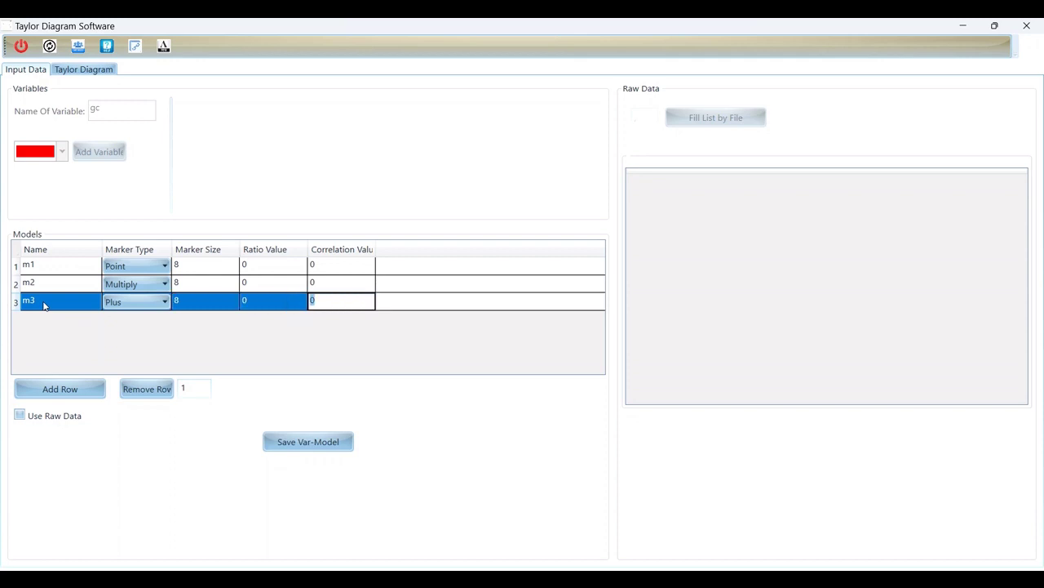
{"action": "key", "text": "Tab"}
Add model m4 with a Circle marker of size 8
{"action": "left_click", "coordinate": [41, 320]}
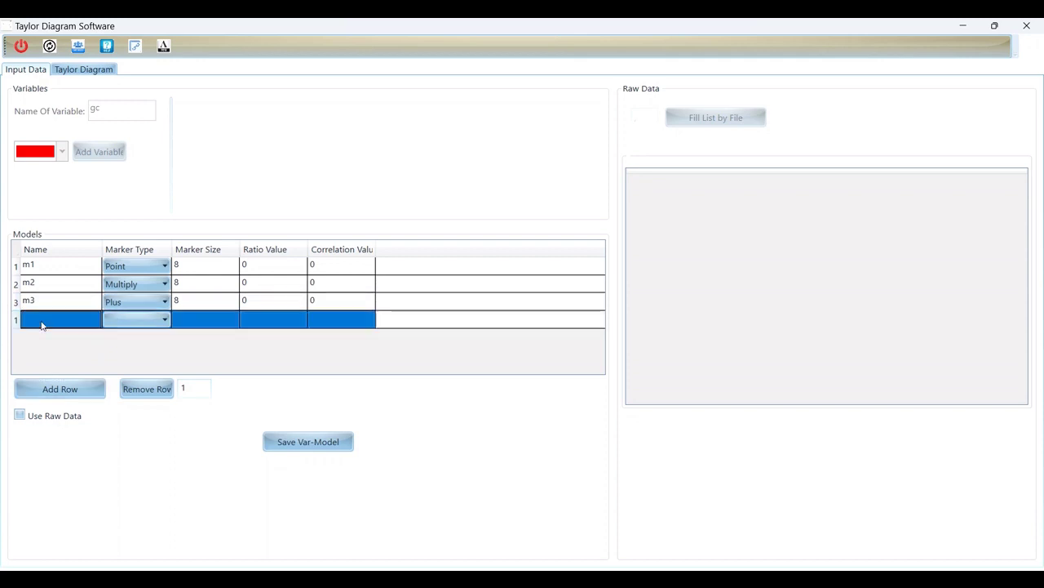
{"action": "left_click", "coordinate": [41, 321]}
{"action": "type", "text": "m4"}
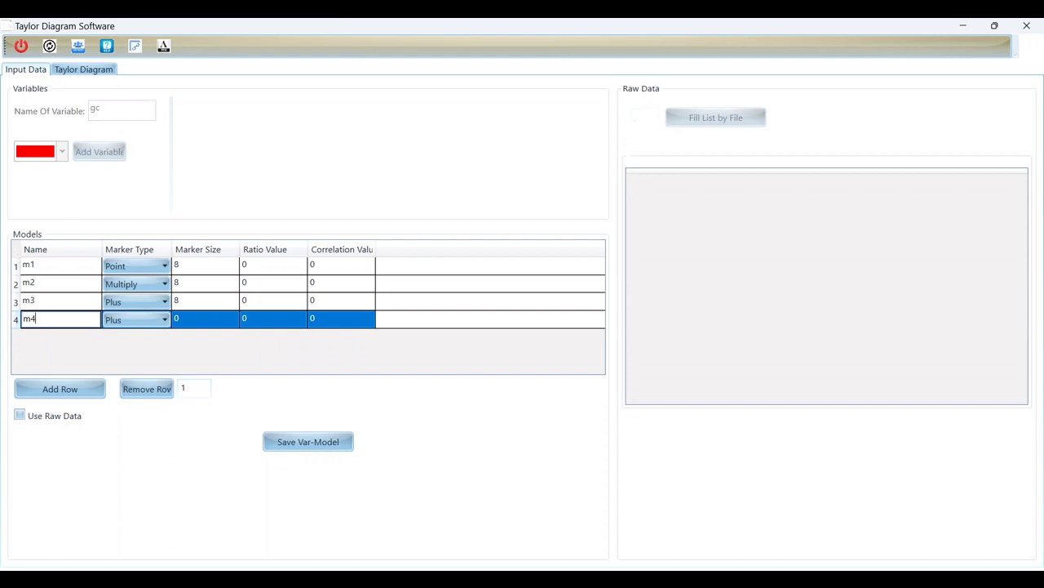
{"action": "key", "text": "Return"}
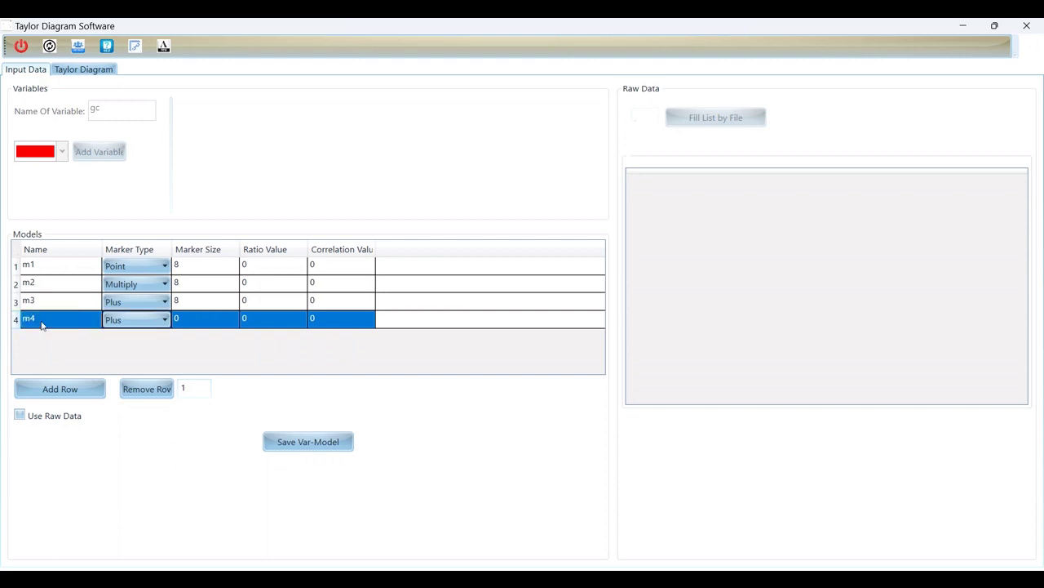
{"action": "key", "text": "Tab"}
{"action": "key", "text": "Down"}
{"action": "key", "text": "Tab"}
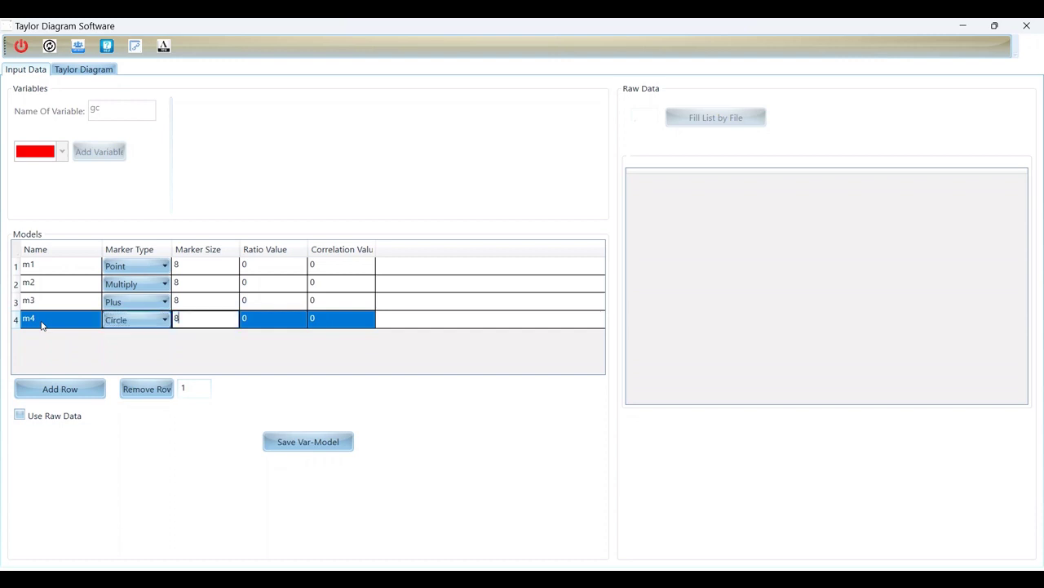
{"action": "key", "text": "Tab"}
{"action": "key", "text": "Tab"}
{"action": "key", "text": "Tab"}
{"action": "key", "text": "space"}
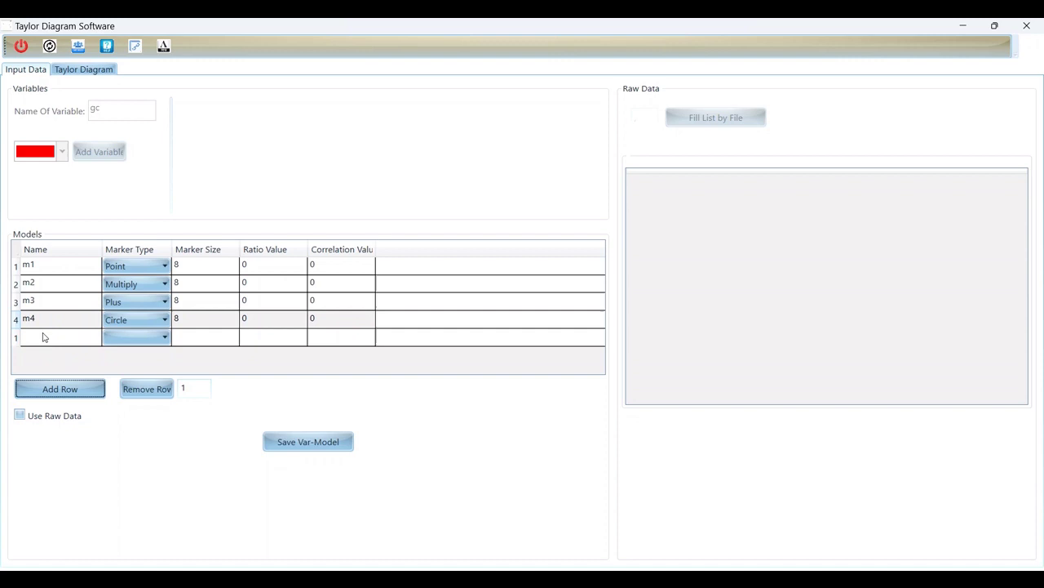
Add model m5 with a Triangle marker of size 8
{"action": "left_click", "coordinate": [44, 335]}
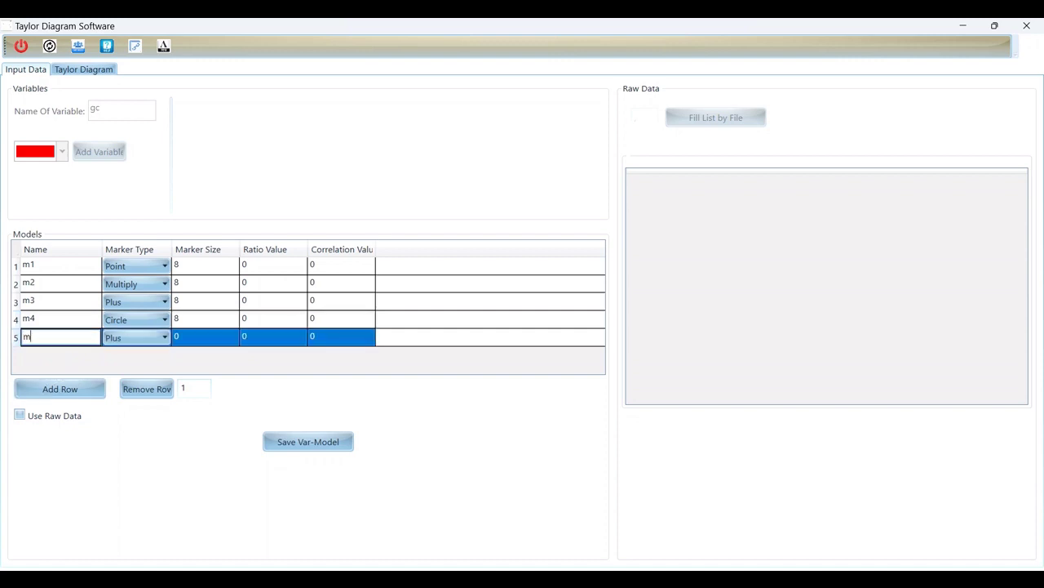
{"action": "key", "text": "Tab"}
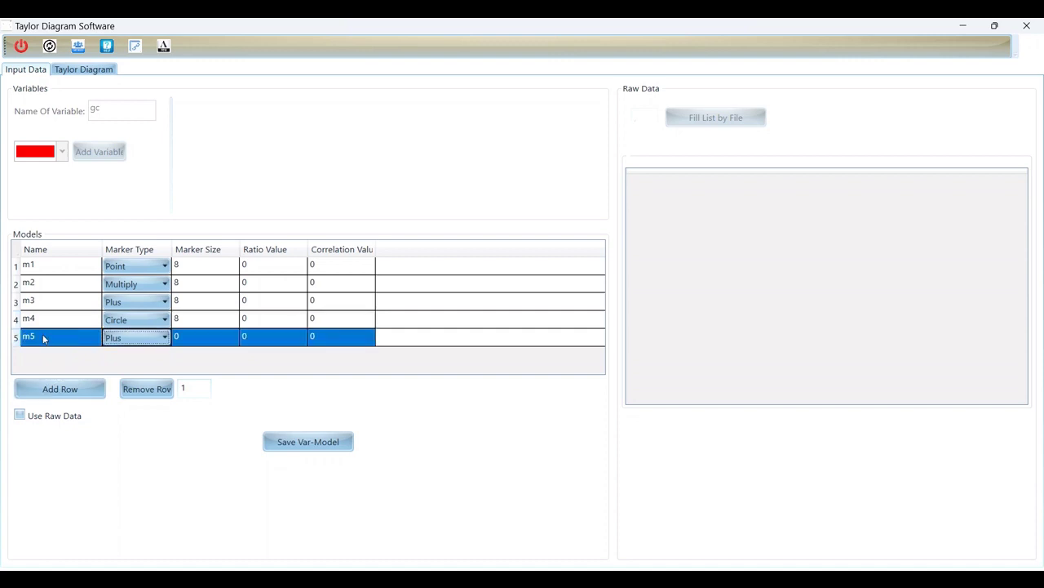
{"action": "key", "text": "Down"}
{"action": "key", "text": "Down"}
{"action": "left_click", "coordinate": [138, 339]}
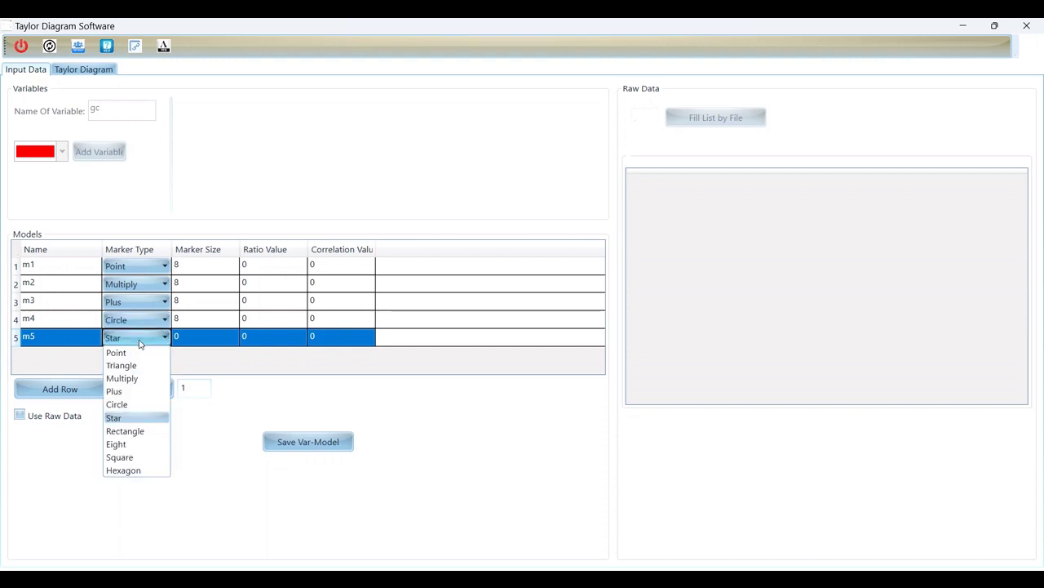
{"action": "left_click", "coordinate": [134, 371]}
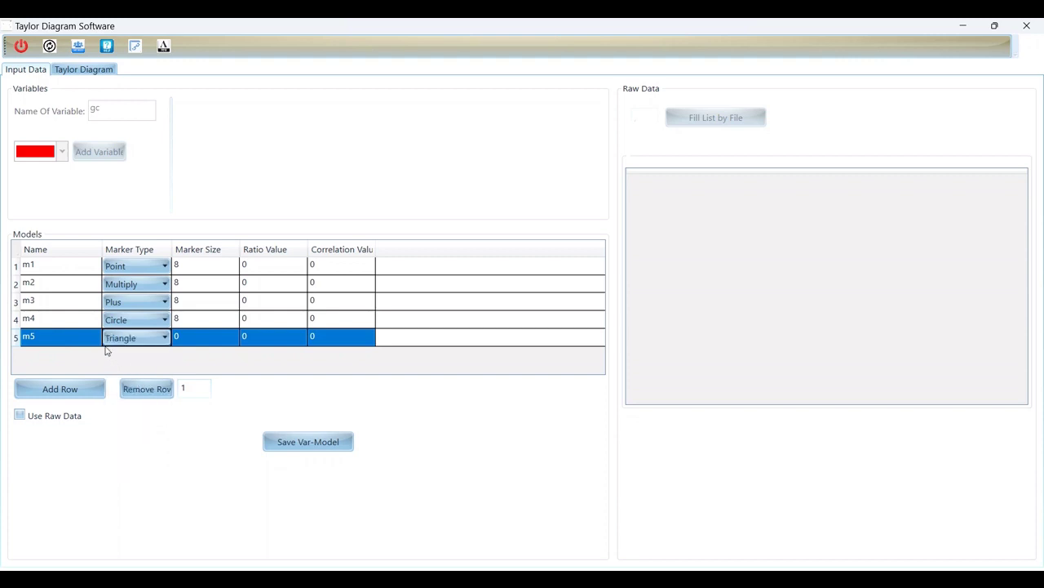
{"action": "left_click", "coordinate": [187, 338]}
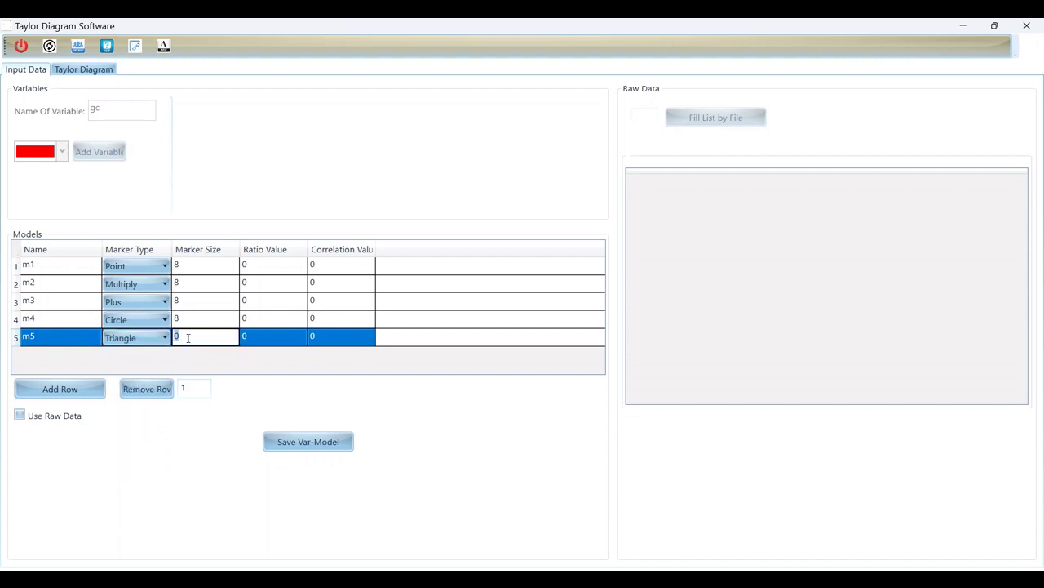
{"action": "type", "text": "8"}
{"action": "key", "text": "Tab"}
{"action": "key", "text": "Tab"}
{"action": "key", "text": "Tab"}
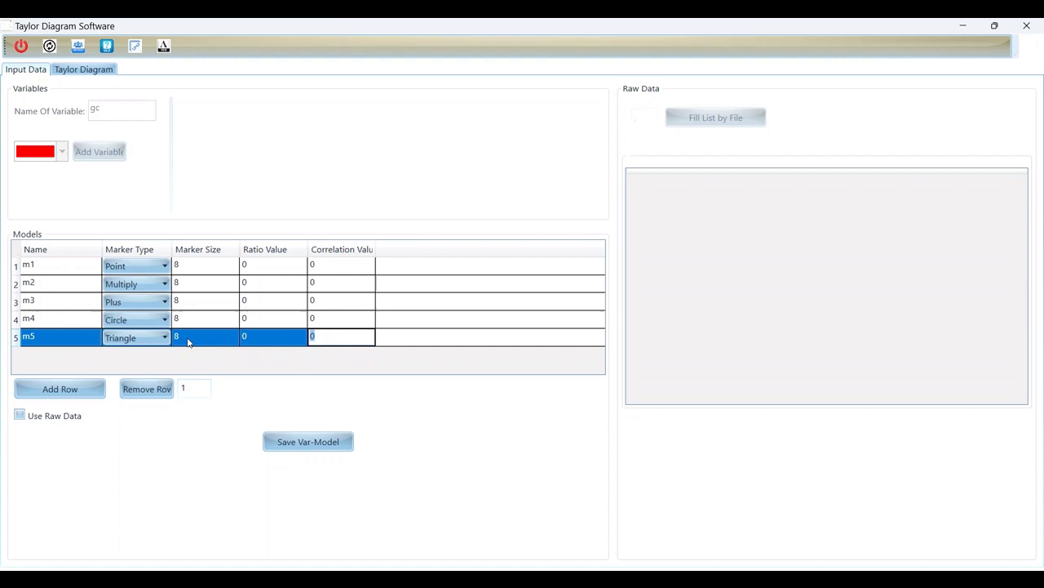
{"action": "key", "text": "Return"}
Add model m6 with a Star marker of size 8
{"action": "left_click", "coordinate": [53, 357]}
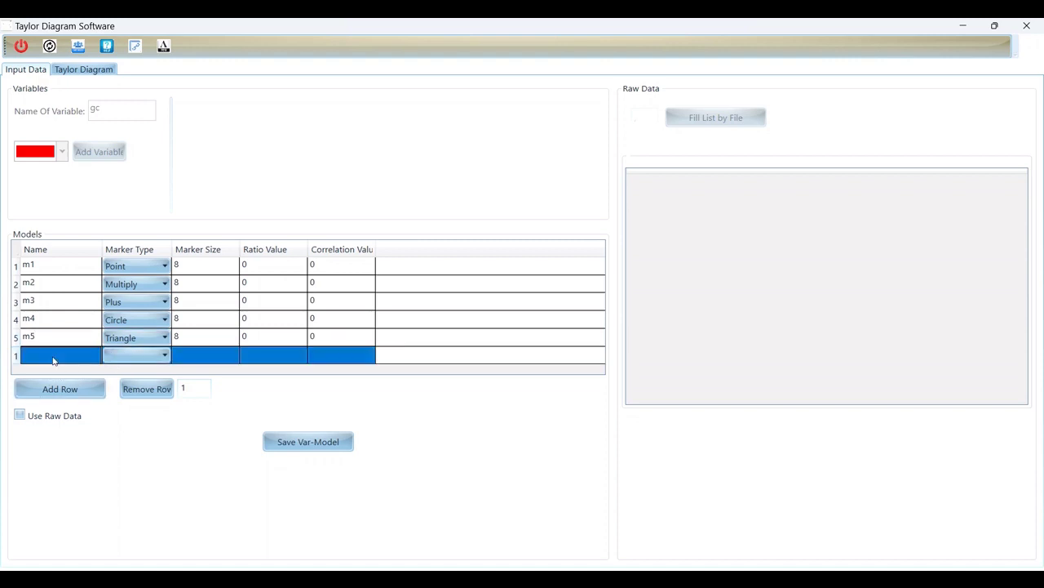
{"action": "left_click", "coordinate": [53, 356]}
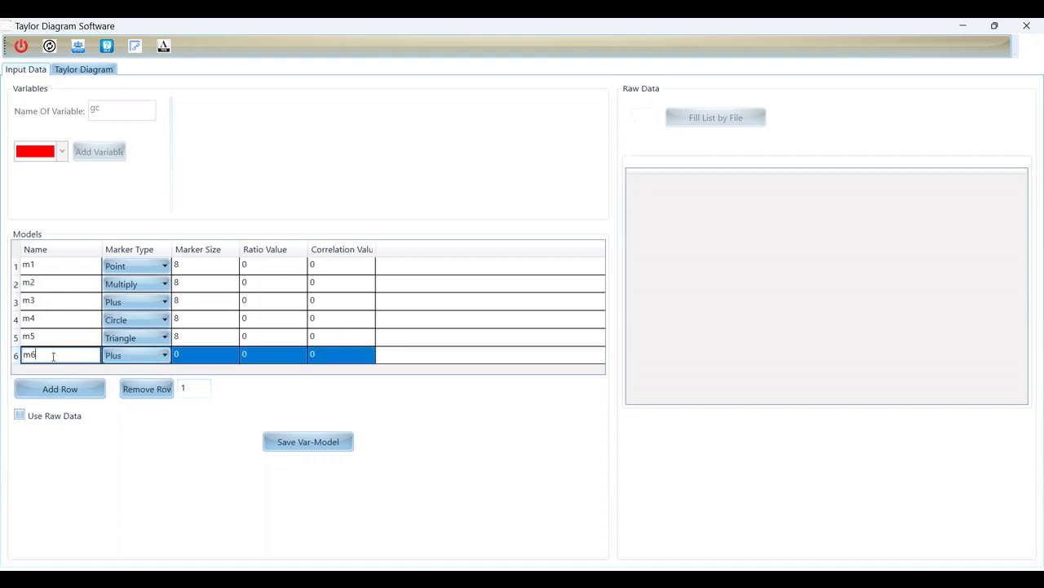
{"action": "key", "text": "Tab"}
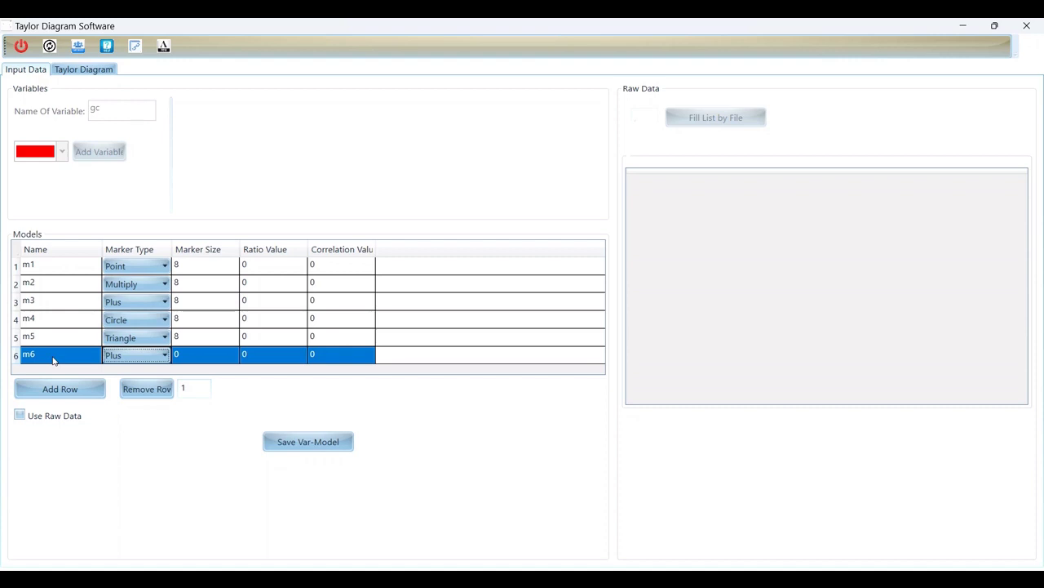
{"action": "key", "text": "Down"}
{"action": "key", "text": "Down"}
{"action": "key", "text": "Tab"}
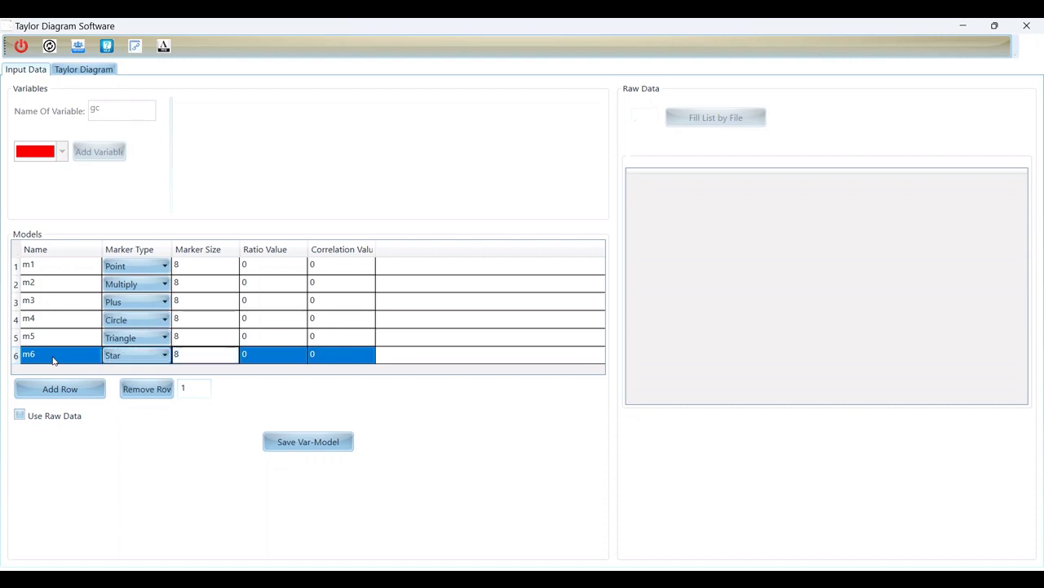
{"action": "key", "text": "Tab"}
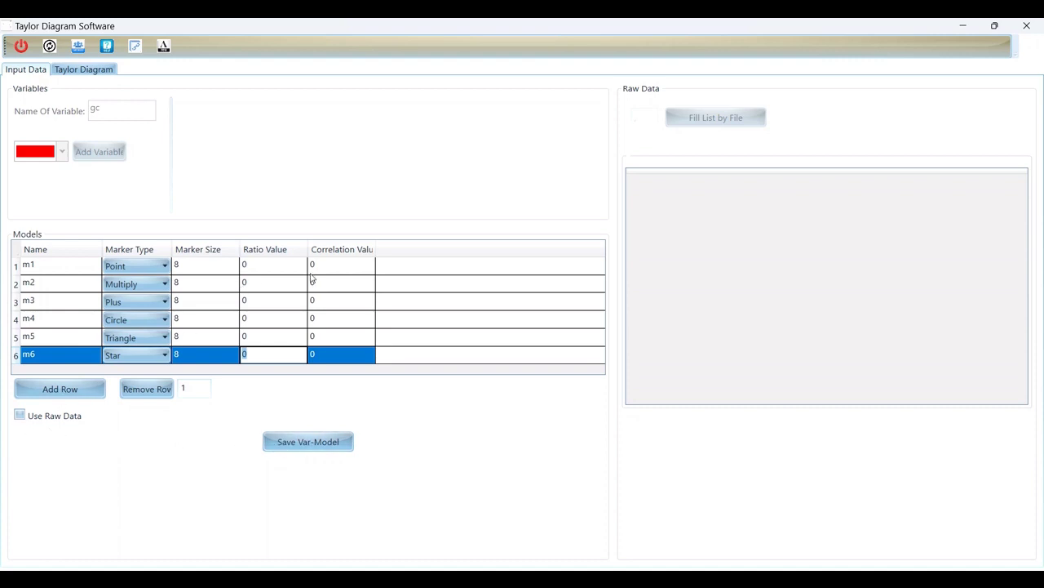
Enable Use Raw Data for gc and open taylorData.xlsx to fill the list
{"action": "left_click", "coordinate": [20, 416]}
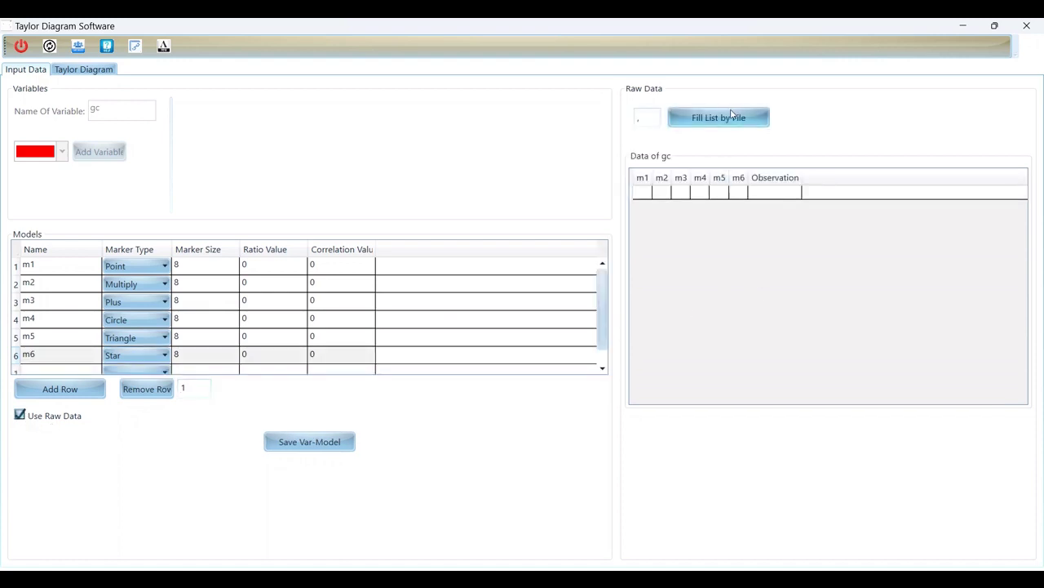
{"action": "left_click", "coordinate": [707, 122]}
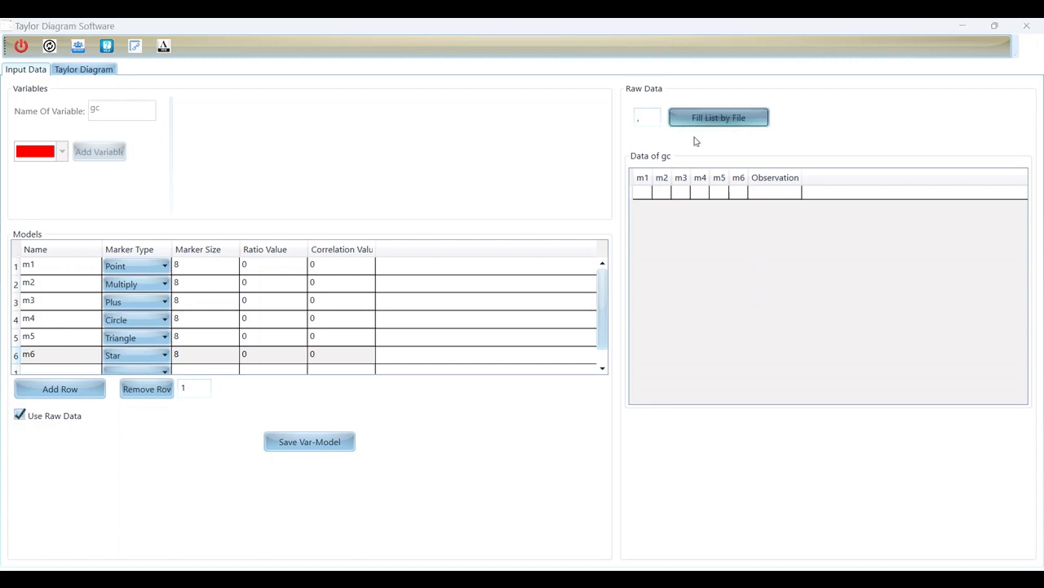
{"action": "double_click", "coordinate": [191, 208]}
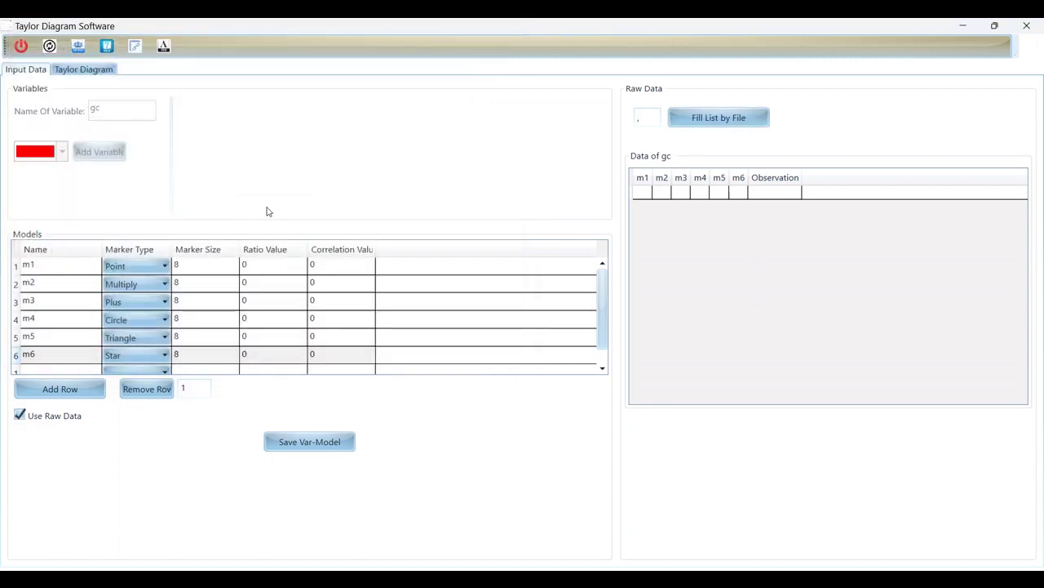
Pick the gc sheet and mark its cru column as Observation
{"action": "left_click", "coordinate": [228, 108]}
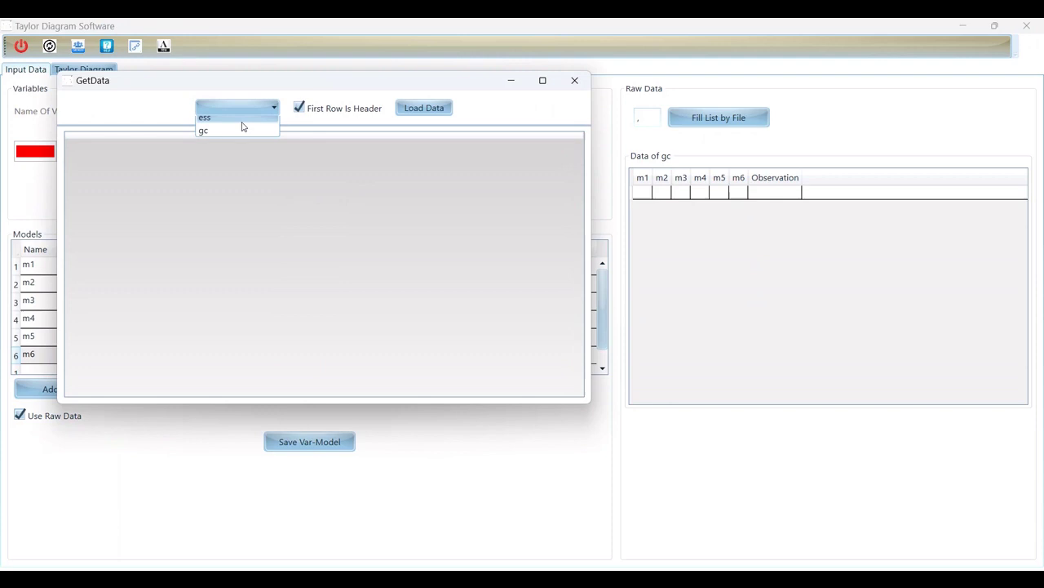
{"action": "left_click", "coordinate": [226, 152]}
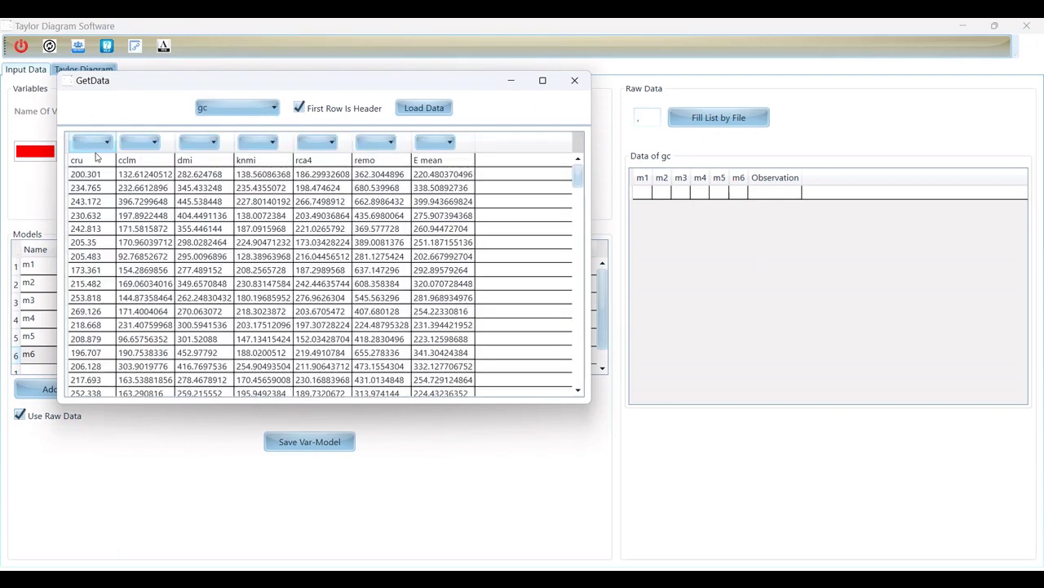
{"action": "left_click", "coordinate": [93, 142]}
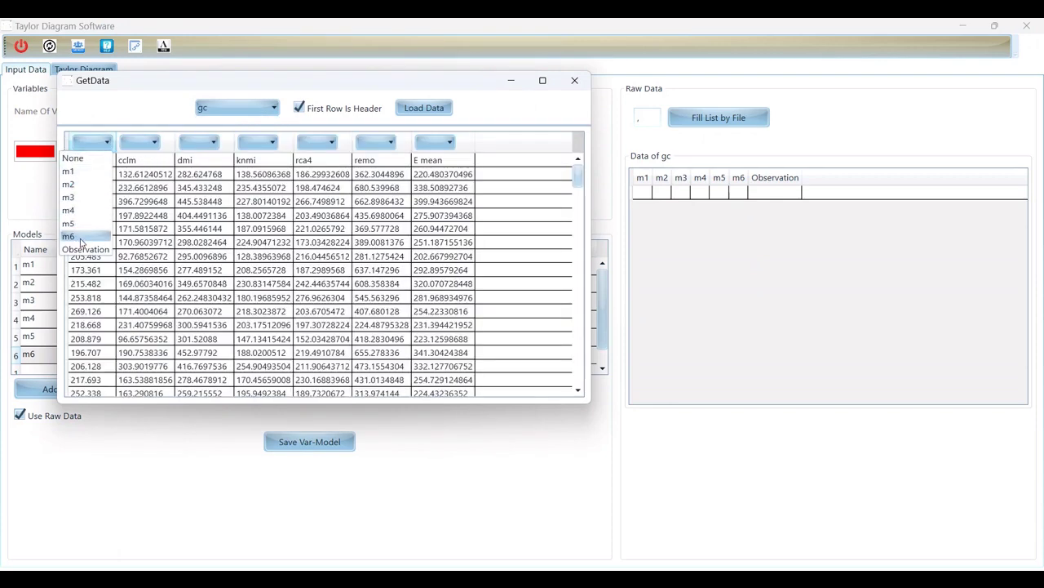
{"action": "left_click", "coordinate": [83, 250]}
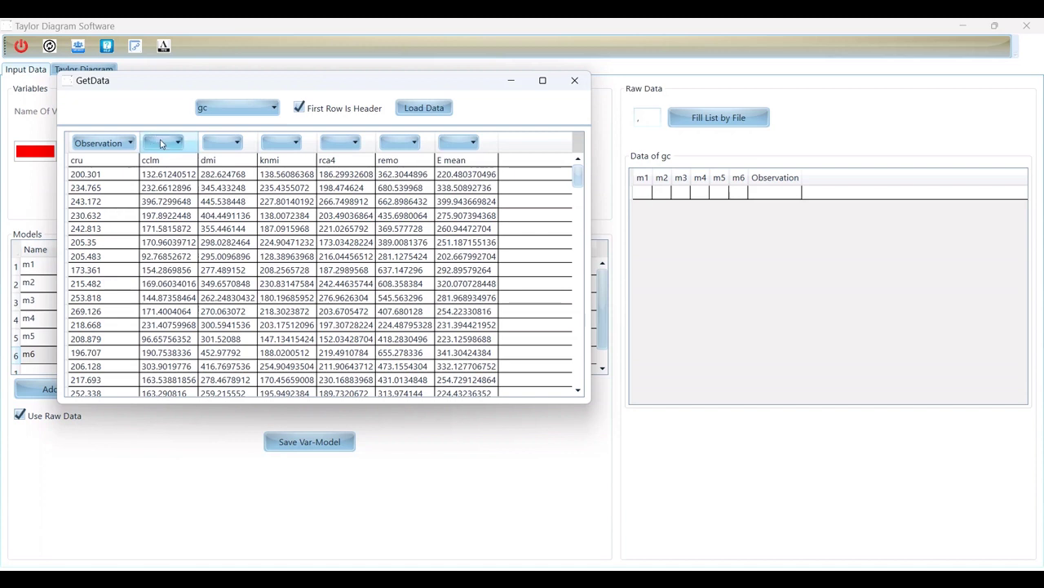
Map cclm, dmi, knmi, rca4, remo and E mean to m1–m6, then load the data
{"action": "left_click", "coordinate": [161, 143]}
{"action": "left_click", "coordinate": [159, 173]}
{"action": "left_click", "coordinate": [220, 143]}
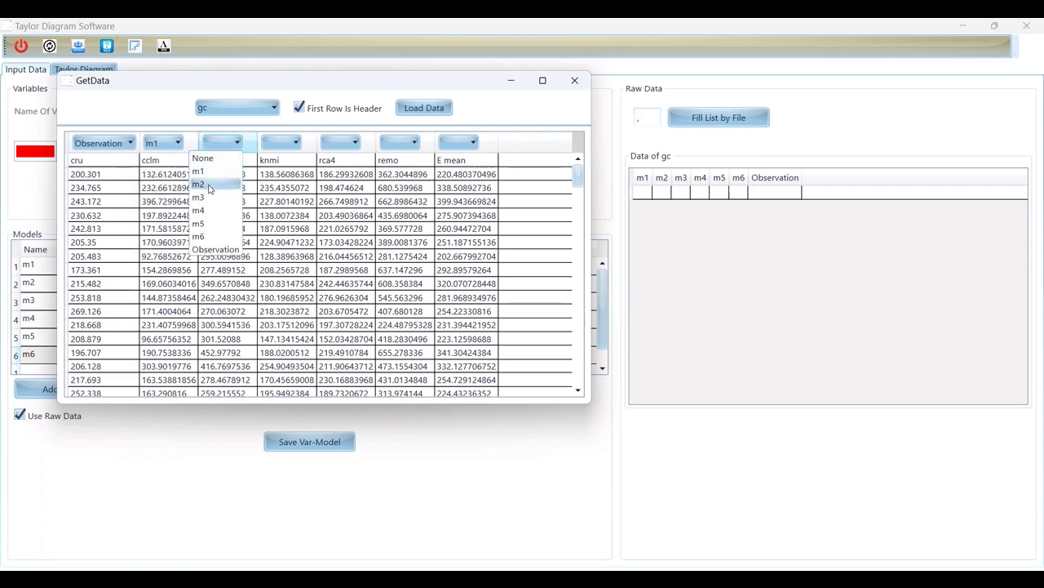
{"action": "left_click", "coordinate": [209, 187]}
{"action": "left_click", "coordinate": [280, 143]}
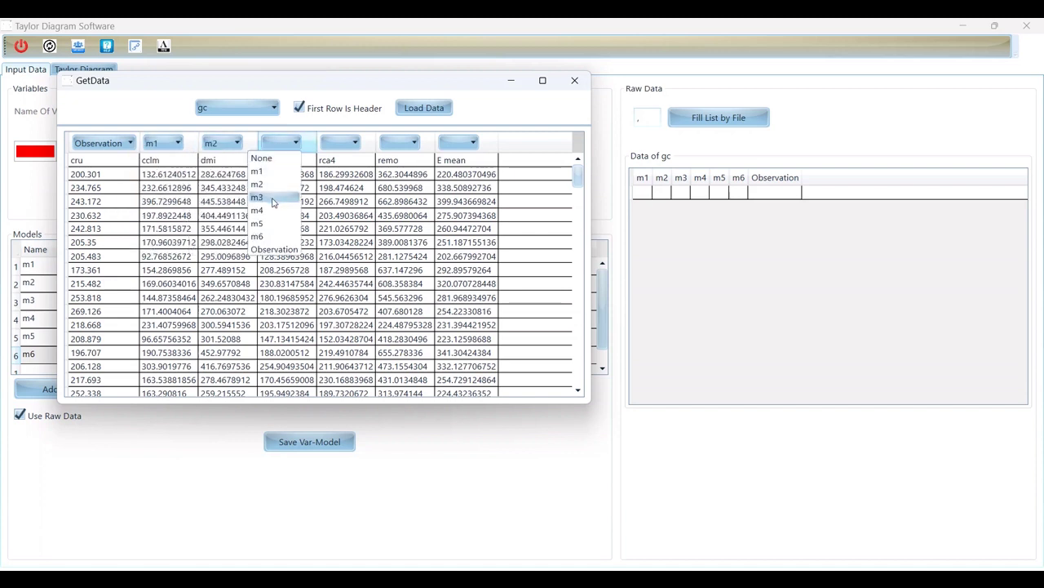
{"action": "left_click", "coordinate": [274, 201]}
{"action": "left_click", "coordinate": [340, 143]}
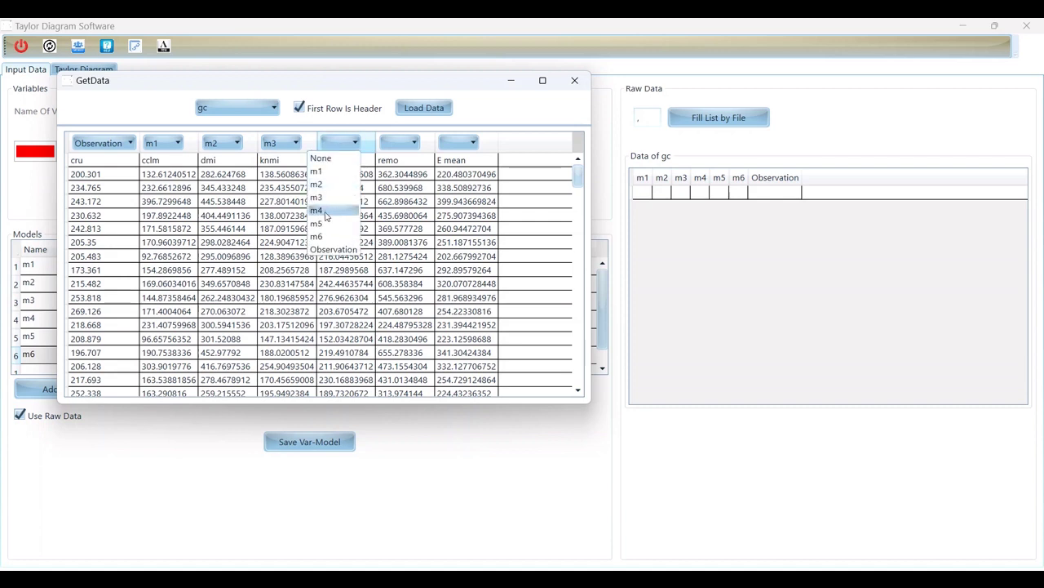
{"action": "left_click", "coordinate": [326, 210]}
{"action": "left_click", "coordinate": [400, 143]}
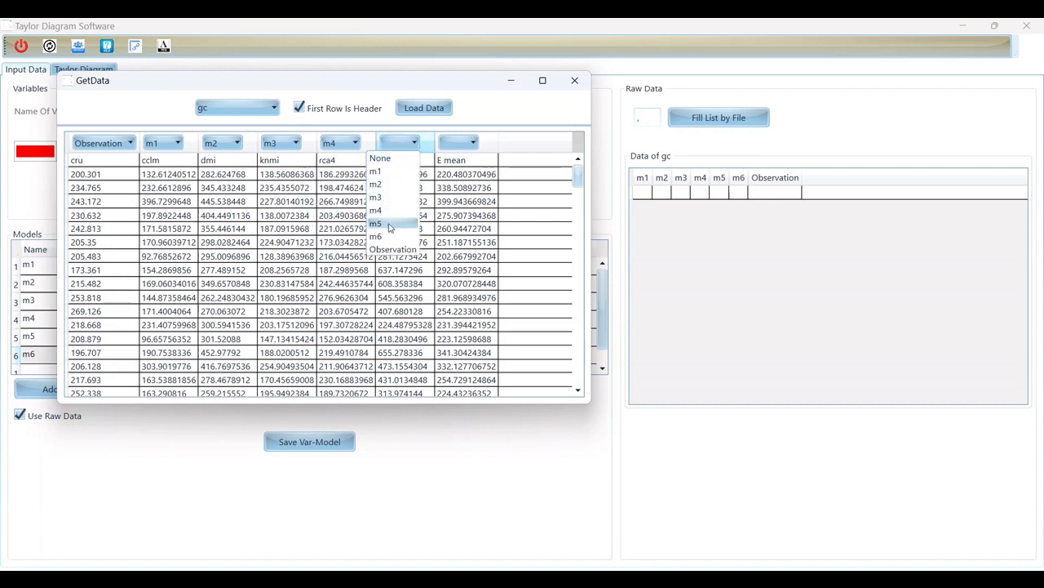
{"action": "left_click", "coordinate": [390, 223]}
{"action": "left_click", "coordinate": [458, 142]}
{"action": "left_click", "coordinate": [440, 236]}
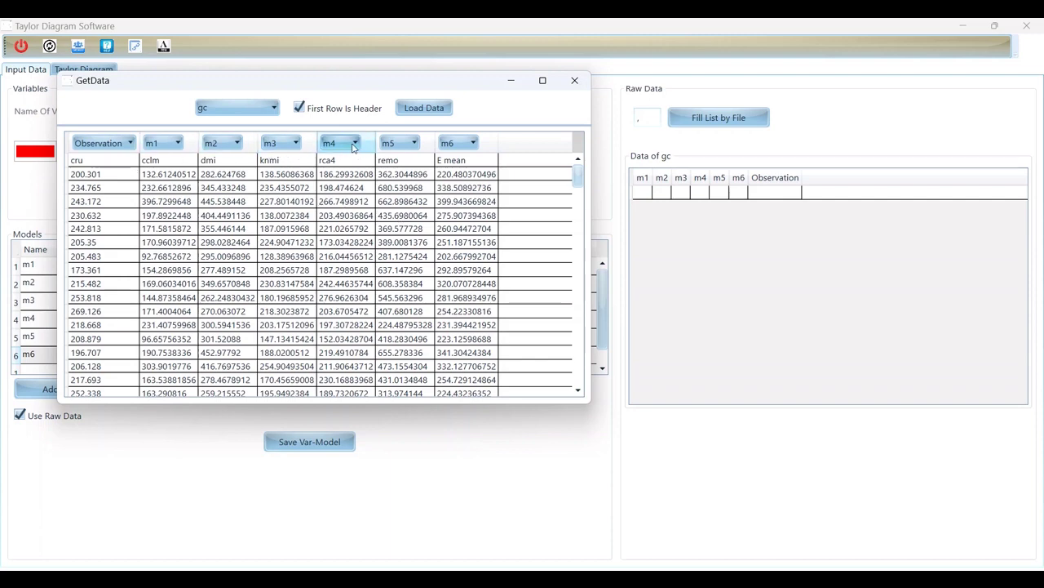
{"action": "left_click", "coordinate": [426, 109]}
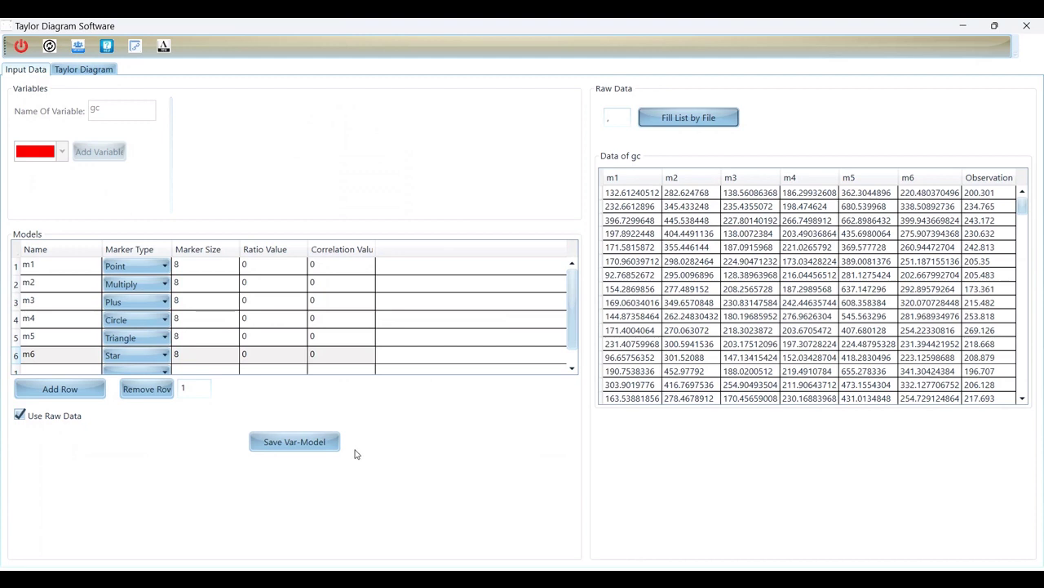
Save gc with its six models, answering No to keep negative correlations as a semicircle
{"action": "left_click", "coordinate": [296, 442]}
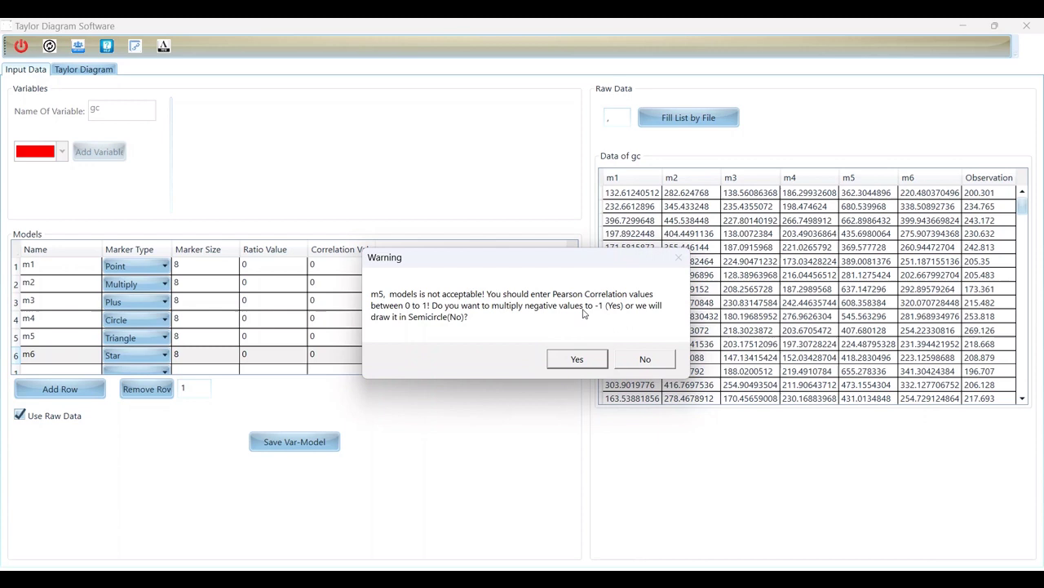
{"action": "left_click", "coordinate": [644, 360]}
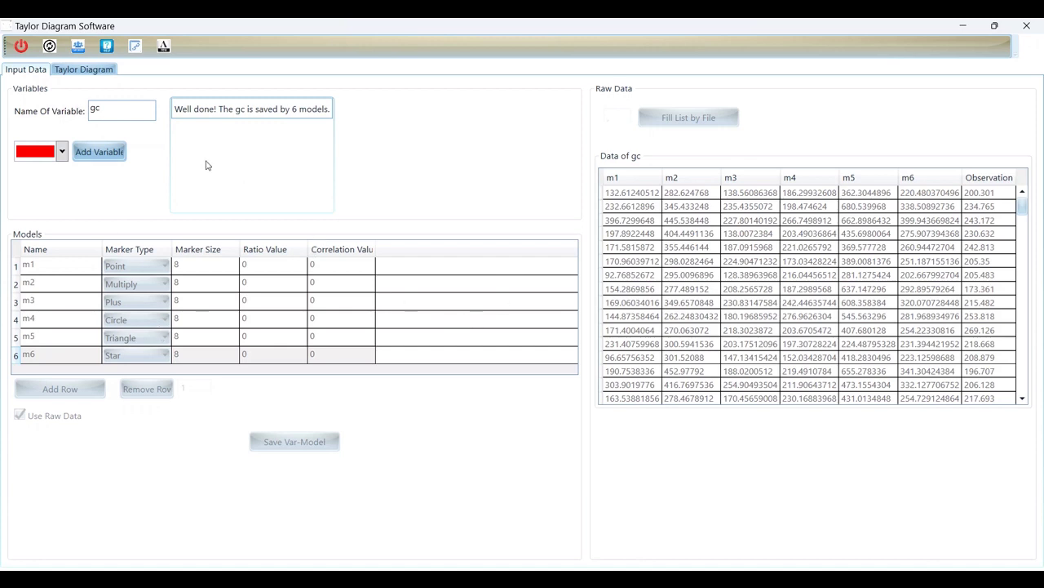
Draw the normalized semicircle Taylor diagram of gc's six models, then close its window
{"action": "left_click", "coordinate": [86, 70]}
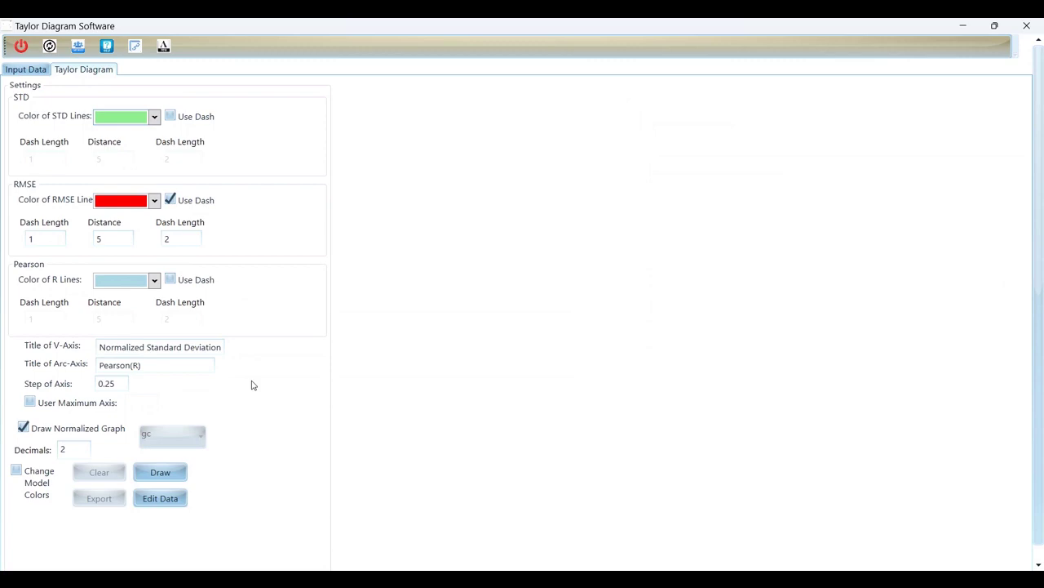
{"action": "left_click", "coordinate": [167, 476]}
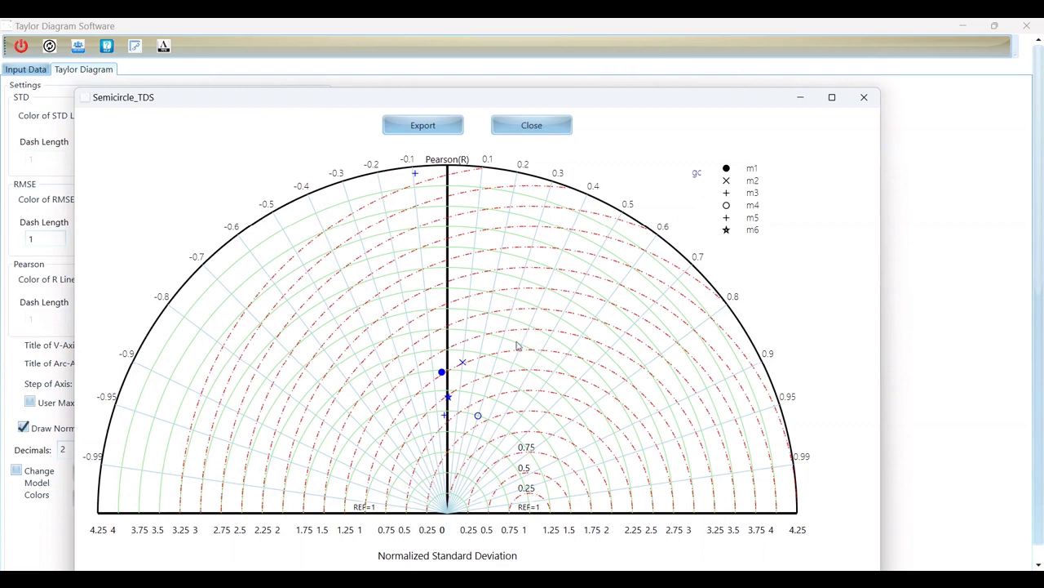
{"action": "left_click", "coordinate": [531, 125]}
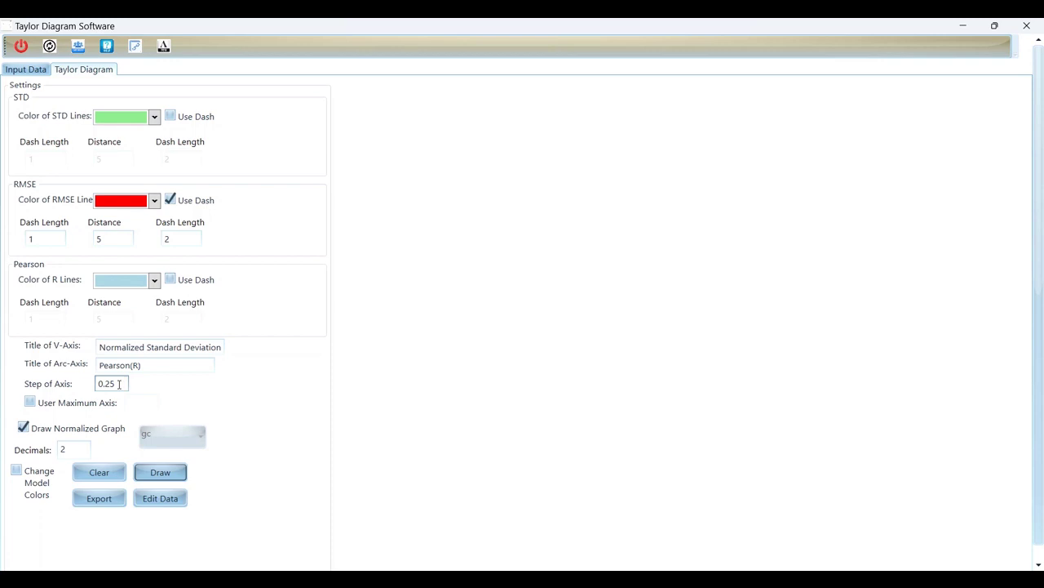
Set the Step of Axis to 1, redraw the diagram, then close it
{"action": "left_click_drag", "start_coordinate": [119, 383], "coordinate": [91, 383]}
{"action": "type", "text": "1"}
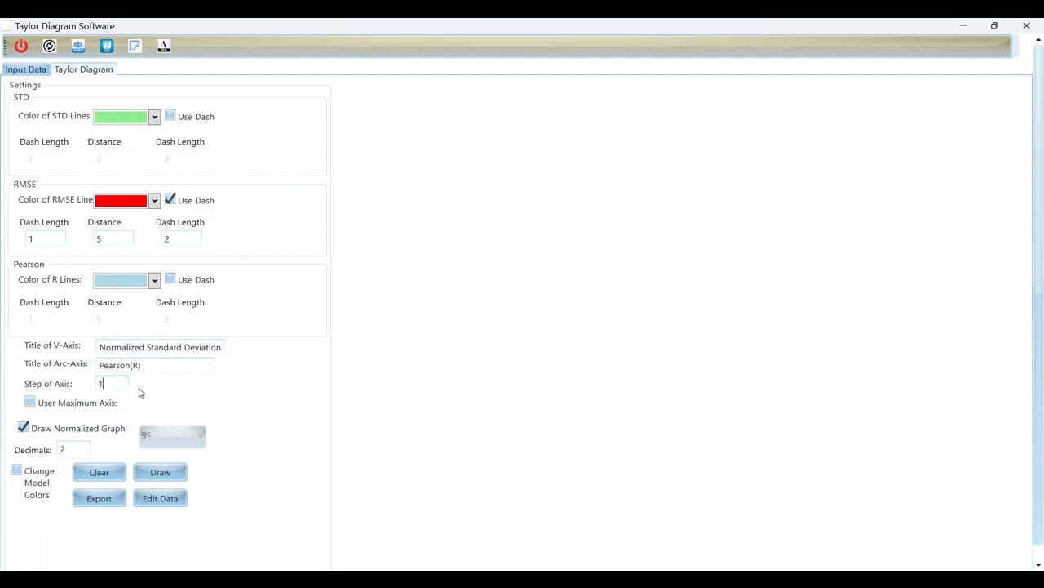
{"action": "left_click", "coordinate": [163, 473]}
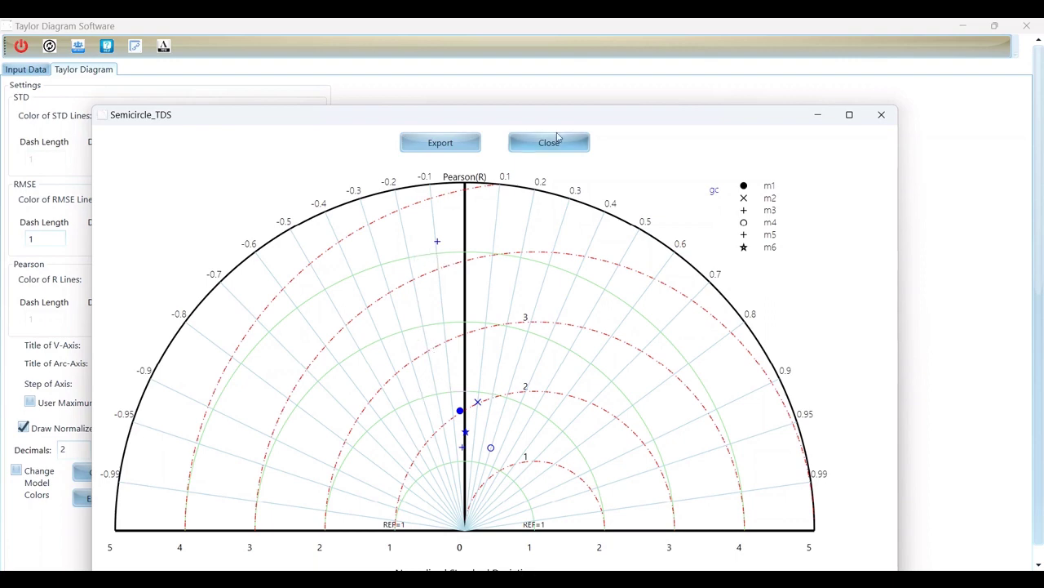
{"action": "left_click", "coordinate": [555, 145]}
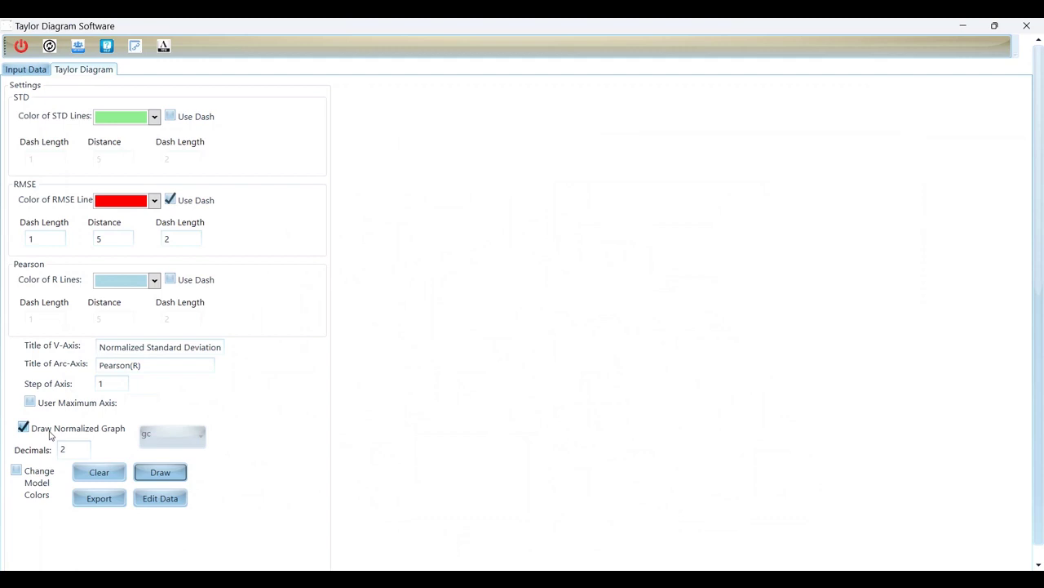
Turn off Draw Normalized Graph, draw the diagram, and close the overcrowded result
{"action": "left_click", "coordinate": [49, 435]}
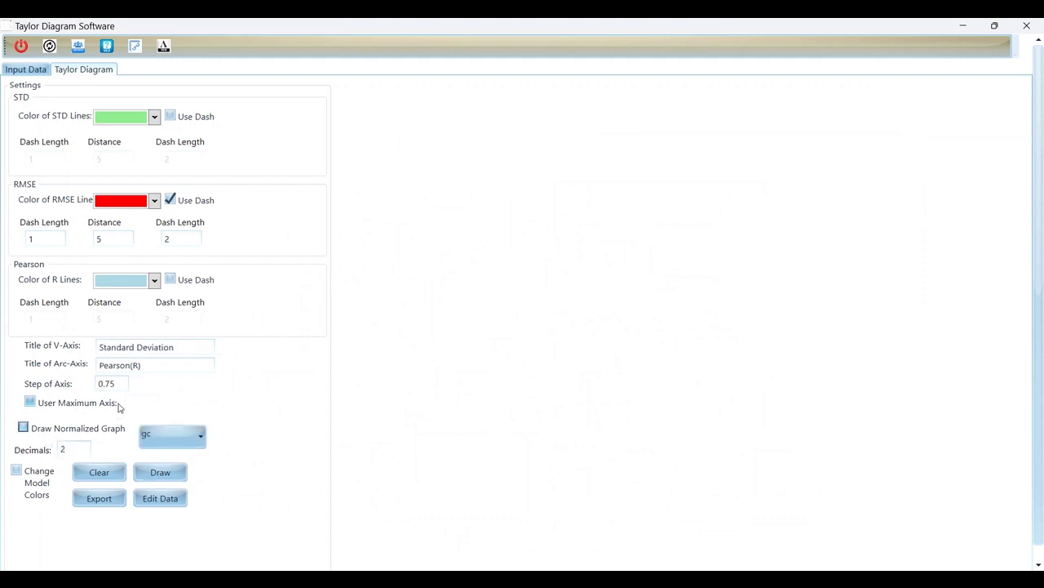
{"action": "left_click", "coordinate": [167, 475]}
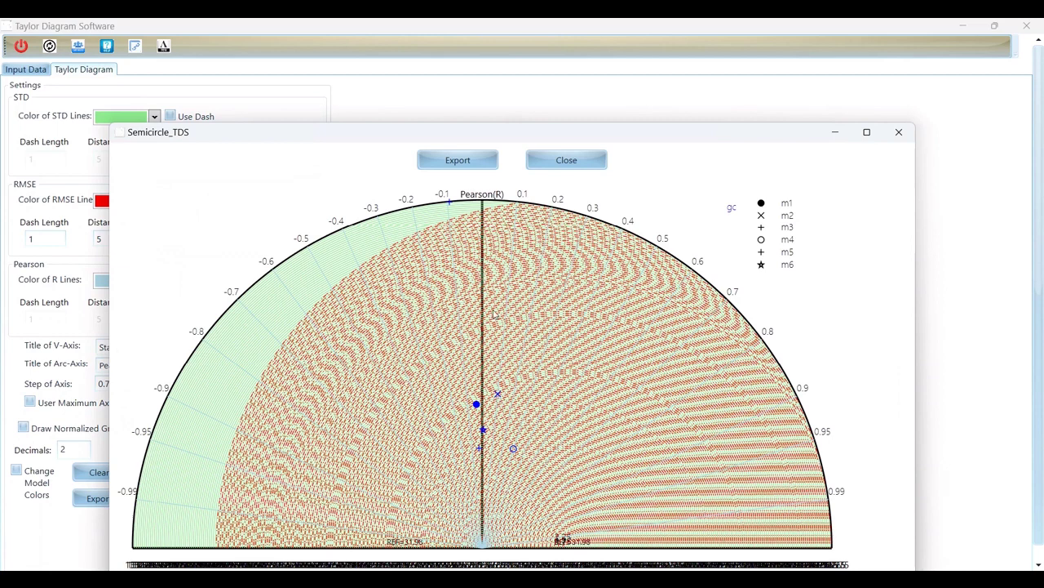
{"action": "left_click", "coordinate": [566, 160]}
Set the Step of Axis to 20 and redraw, moving the diagram window up
{"action": "left_click_drag", "start_coordinate": [124, 384], "coordinate": [59, 386]}
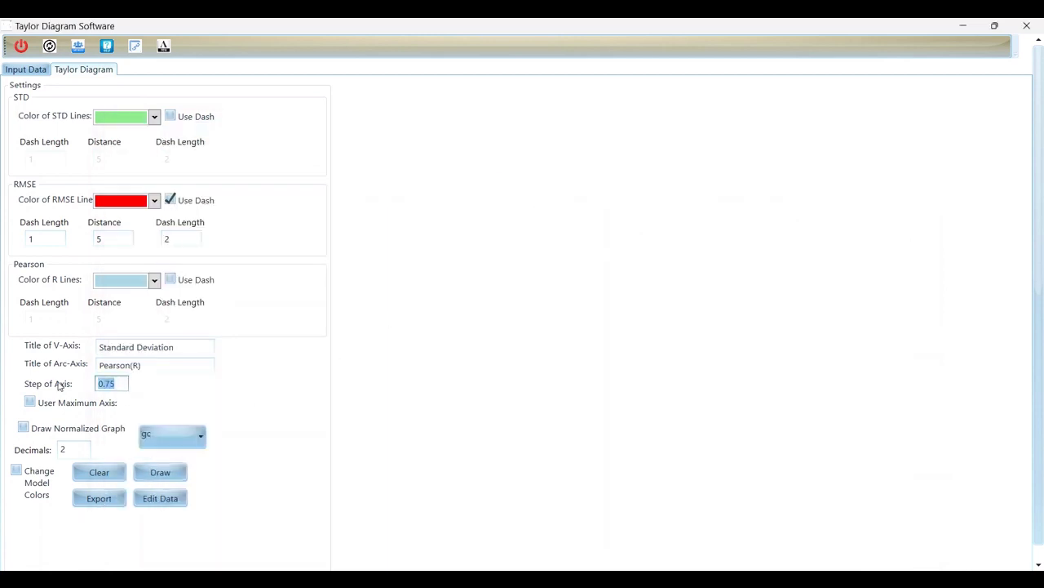
{"action": "type", "text": "20"}
{"action": "left_click", "coordinate": [171, 473]}
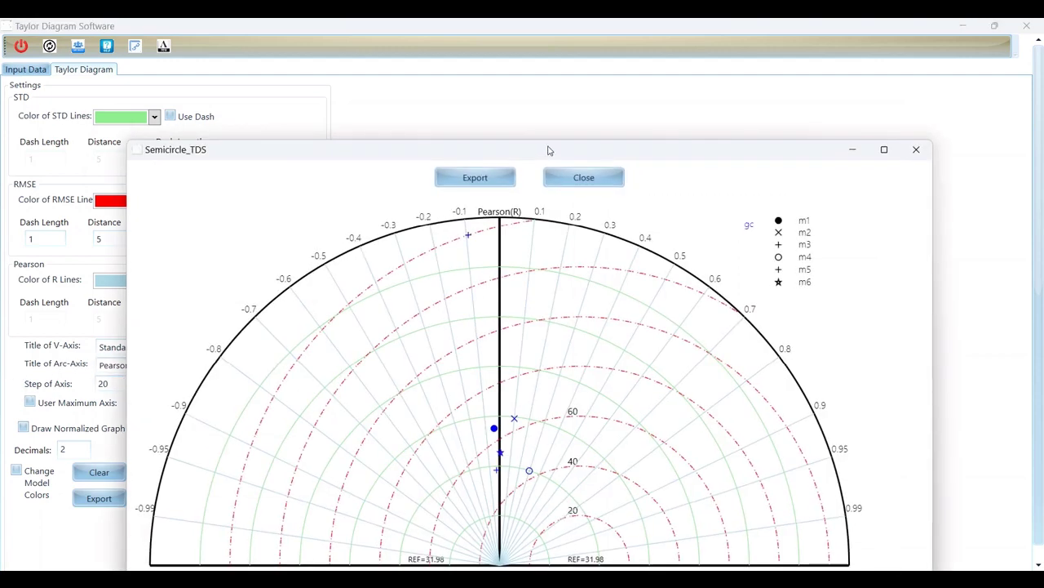
{"action": "left_click_drag", "start_coordinate": [549, 150], "coordinate": [552, 65]}
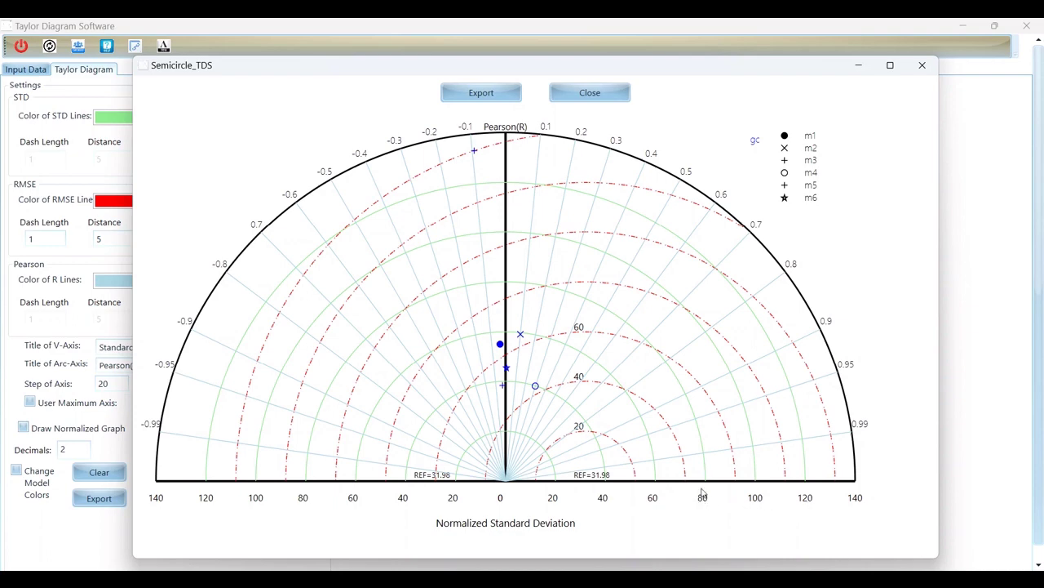
Enable a custom axis maximum and redraw gc's semicircle diagram spanning 0–60
{"action": "left_click", "coordinate": [604, 95]}
{"action": "left_click", "coordinate": [72, 403]}
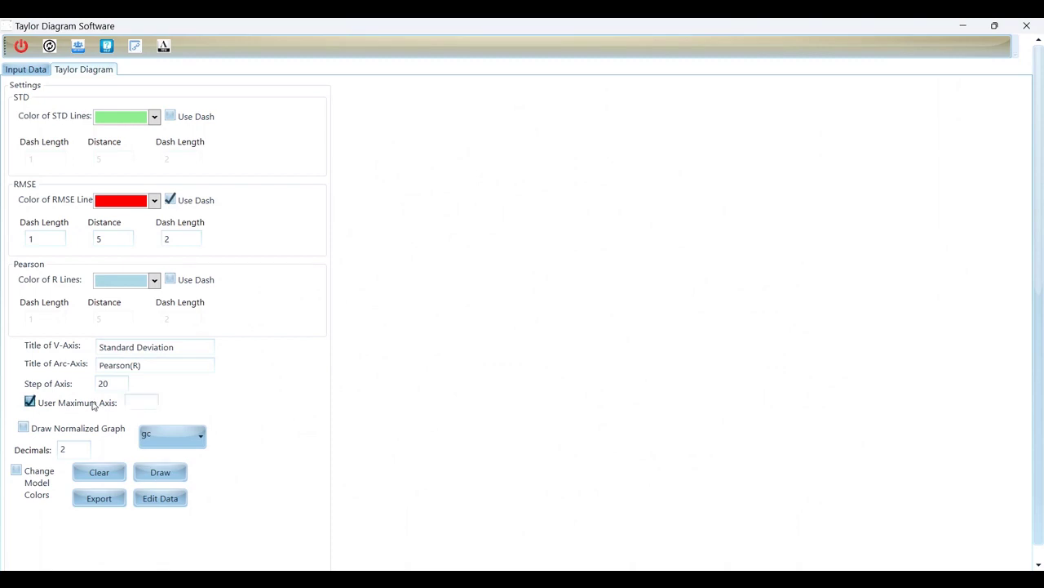
{"action": "left_click", "coordinate": [169, 474]}
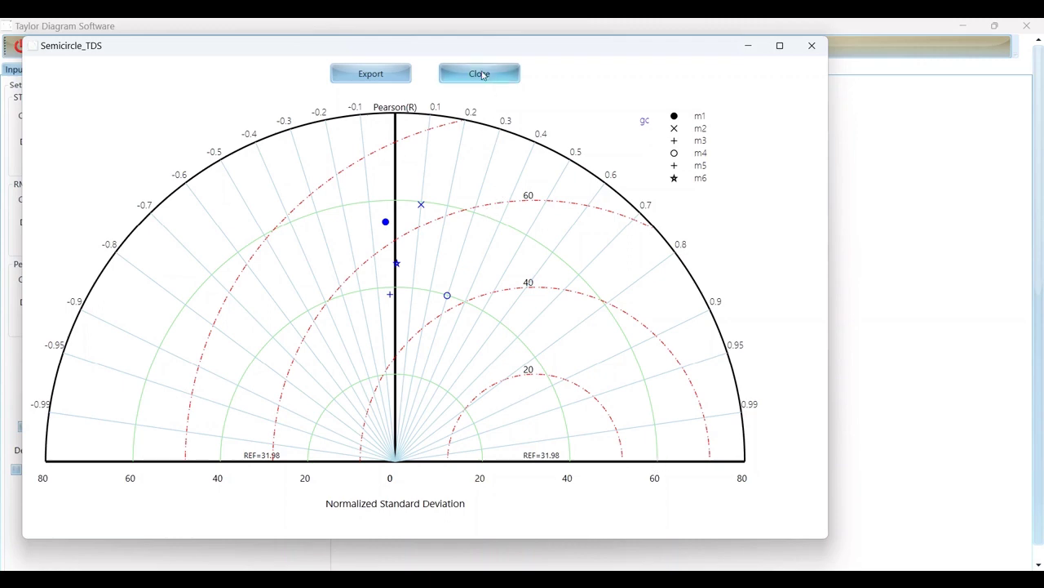
{"action": "left_click", "coordinate": [482, 74]}
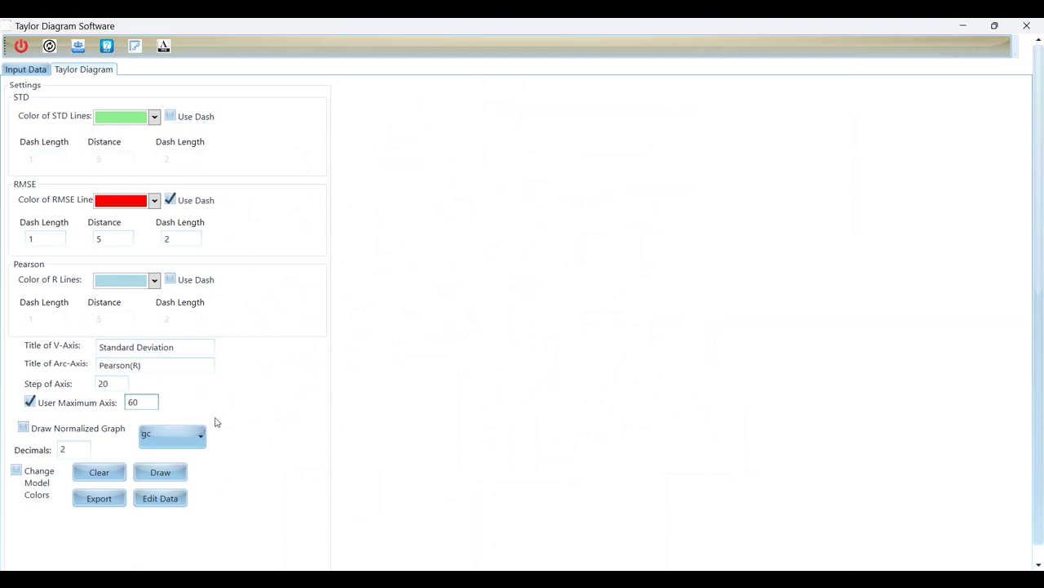
{"action": "left_click", "coordinate": [167, 471]}
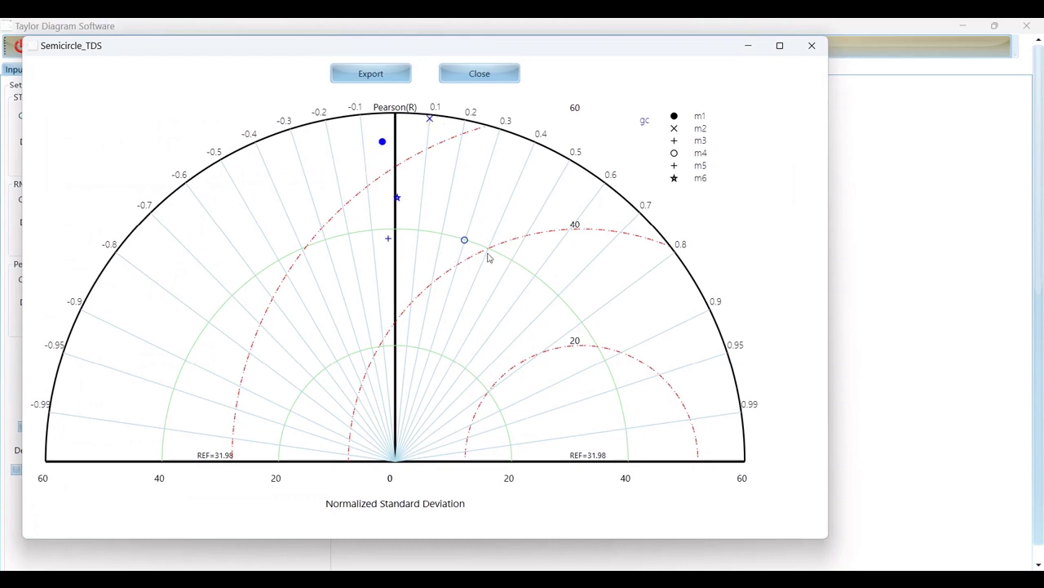
{"action": "left_click", "coordinate": [479, 74]}
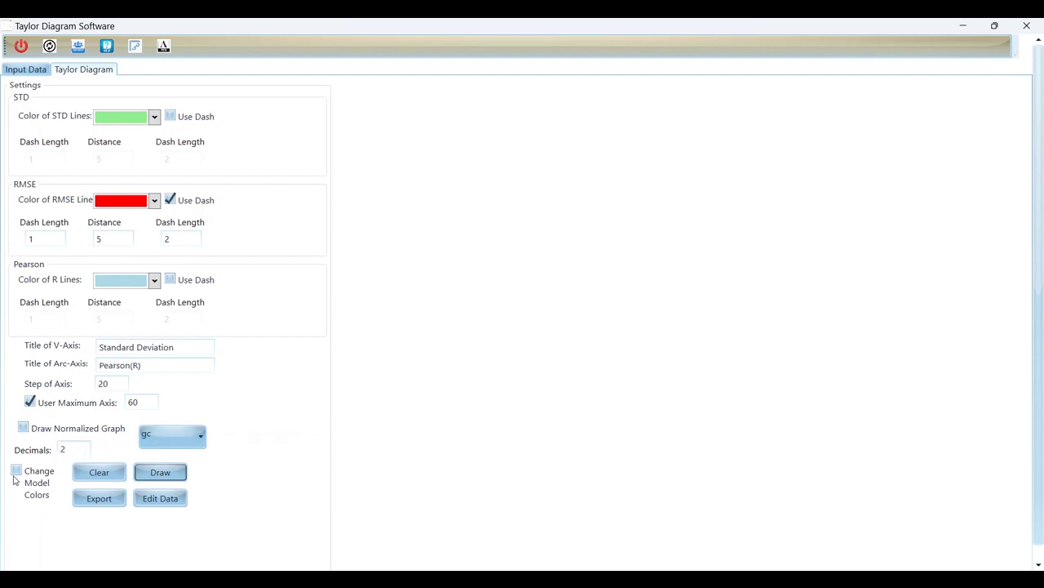
{"action": "left_click", "coordinate": [155, 471]}
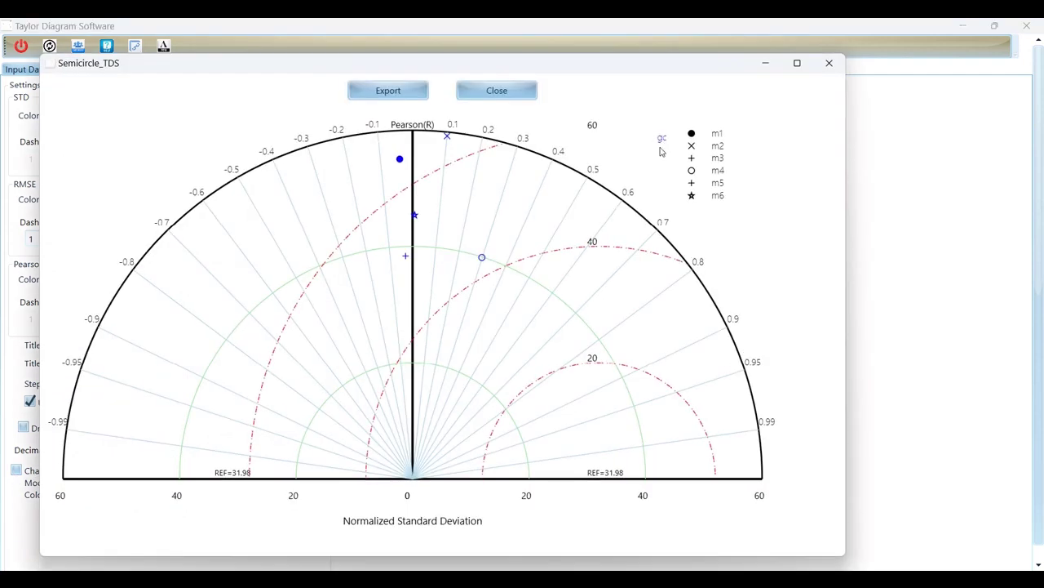
Close the diagram, enable custom model colours, and set m2 to Red and m3 to Green
{"action": "left_click", "coordinate": [497, 90]}
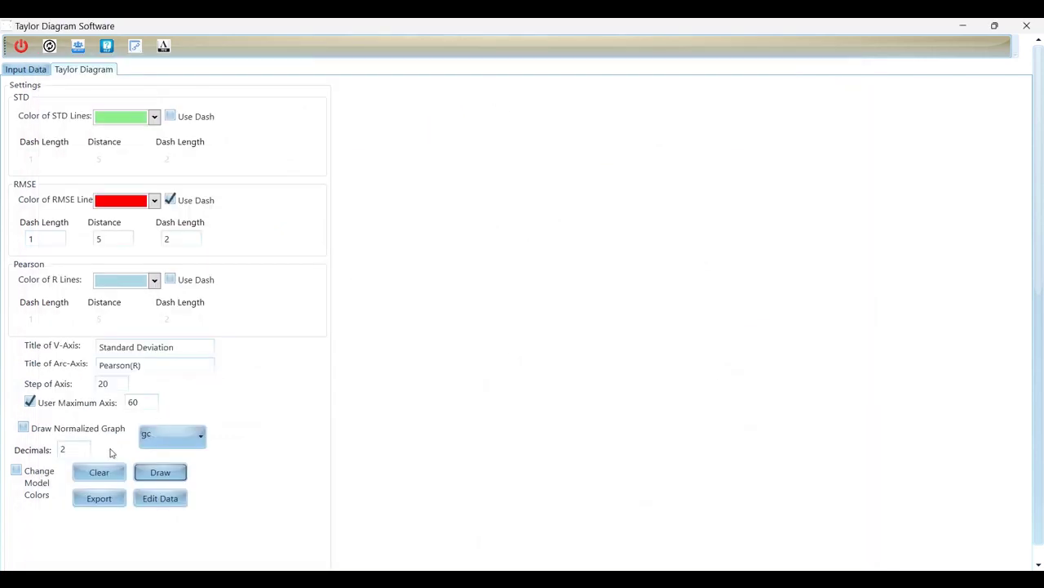
{"action": "left_click", "coordinate": [16, 471]}
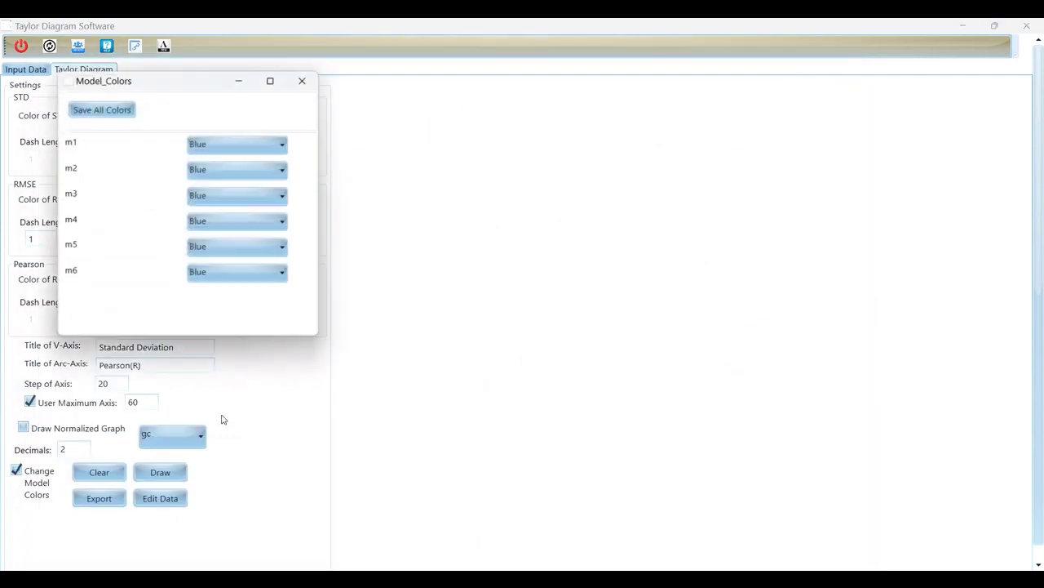
{"action": "left_click", "coordinate": [224, 169]}
{"action": "left_click", "coordinate": [217, 202]}
{"action": "left_click", "coordinate": [233, 196]}
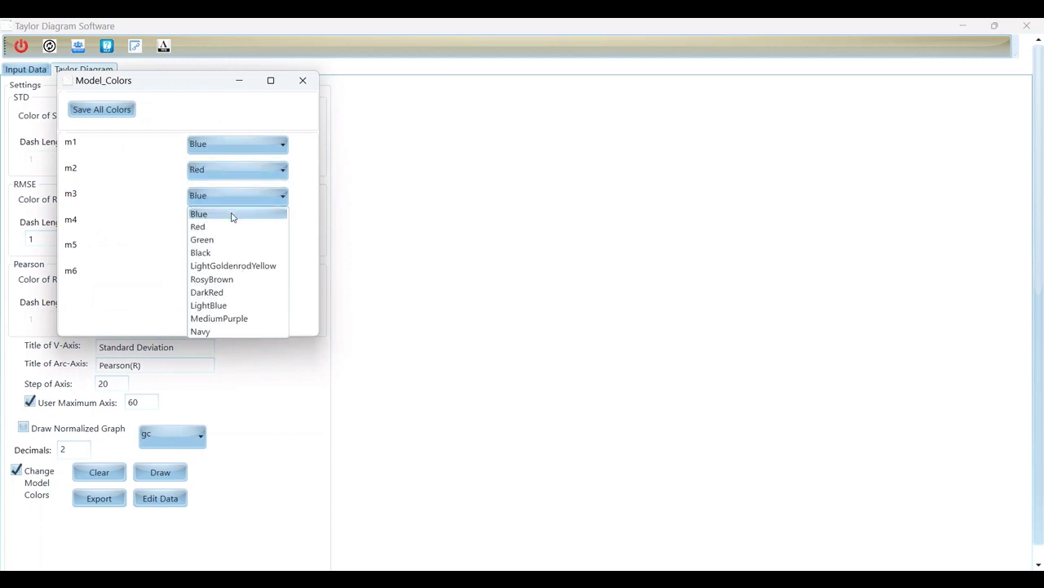
{"action": "left_click", "coordinate": [221, 239]}
Set m4 to Black, m5 to RosyBrown and m6 to MediumPurple, then save all colours
{"action": "left_click", "coordinate": [231, 221]}
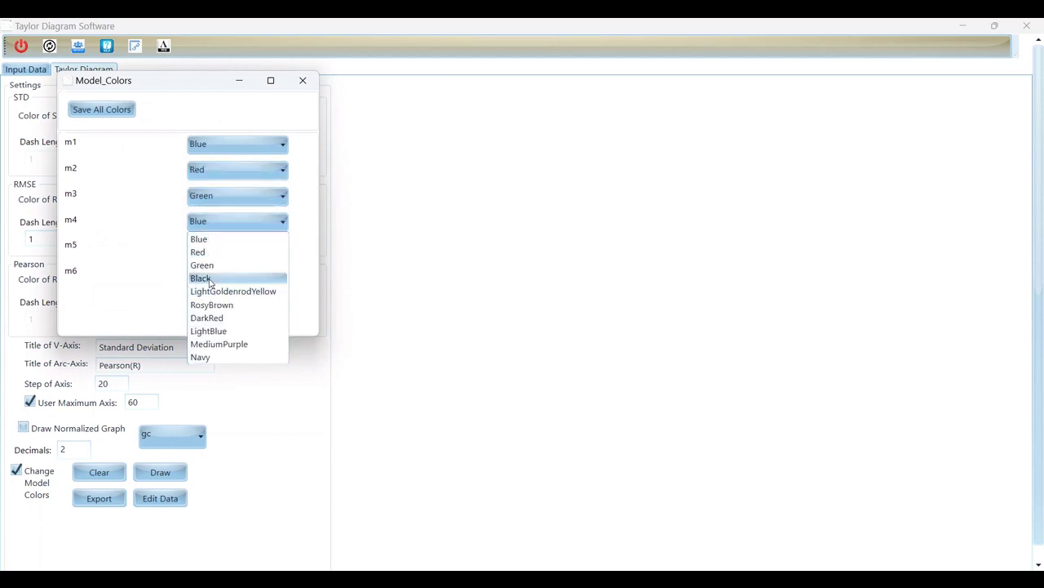
{"action": "left_click", "coordinate": [210, 278]}
{"action": "left_click", "coordinate": [230, 248]}
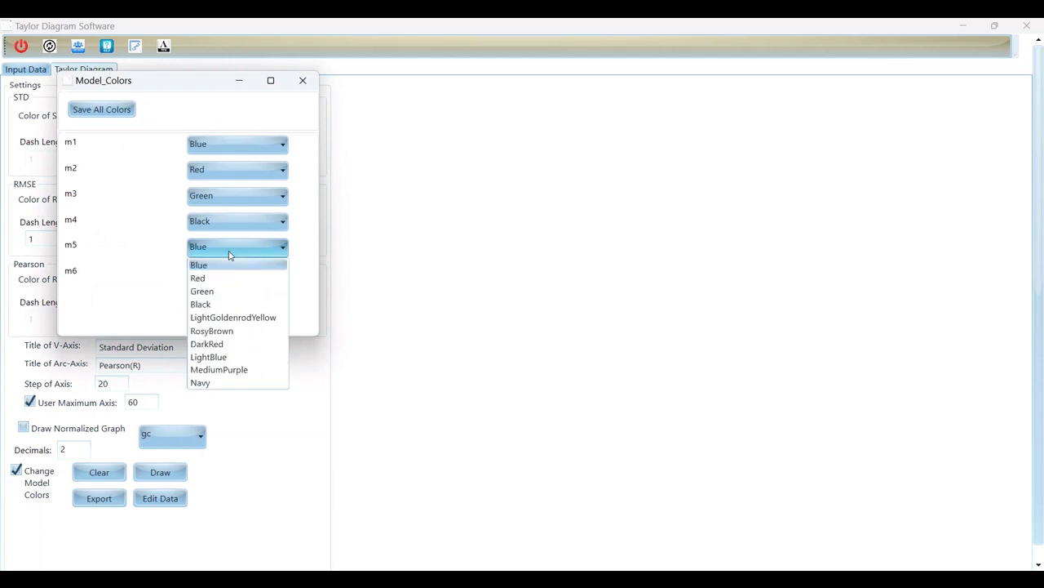
{"action": "left_click", "coordinate": [230, 331]}
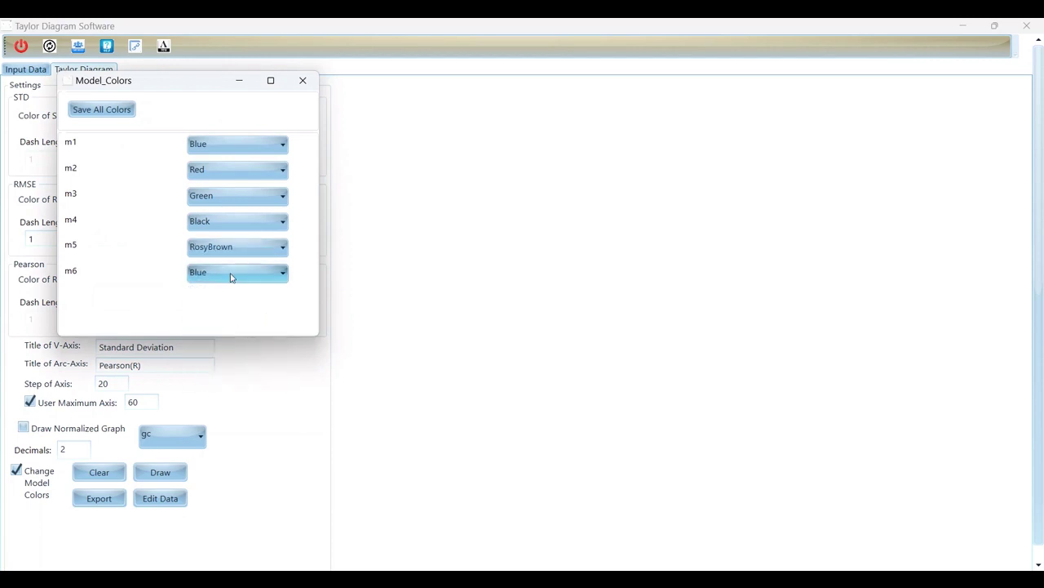
{"action": "left_click", "coordinate": [229, 273]}
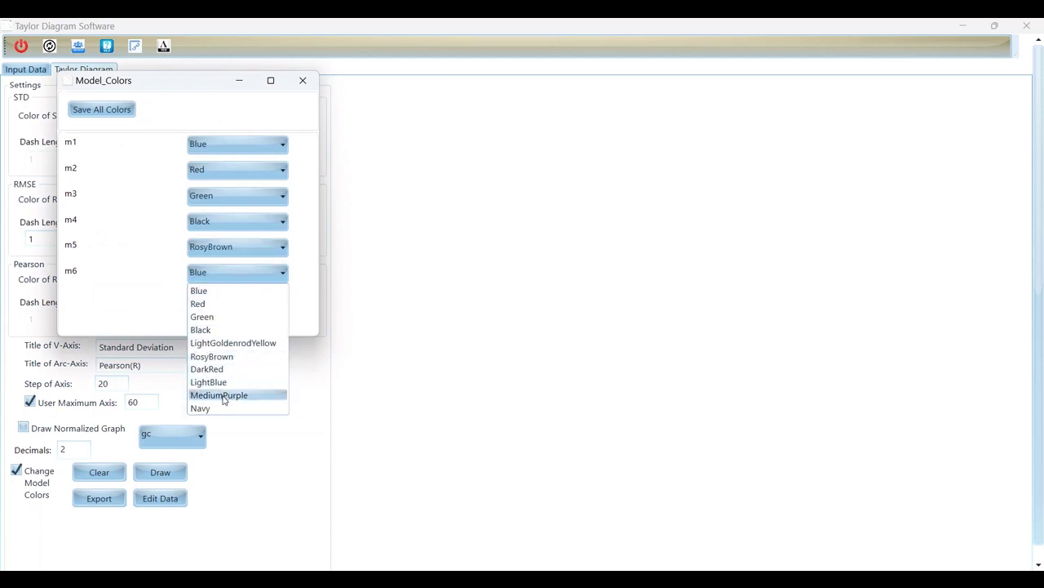
{"action": "left_click", "coordinate": [224, 396]}
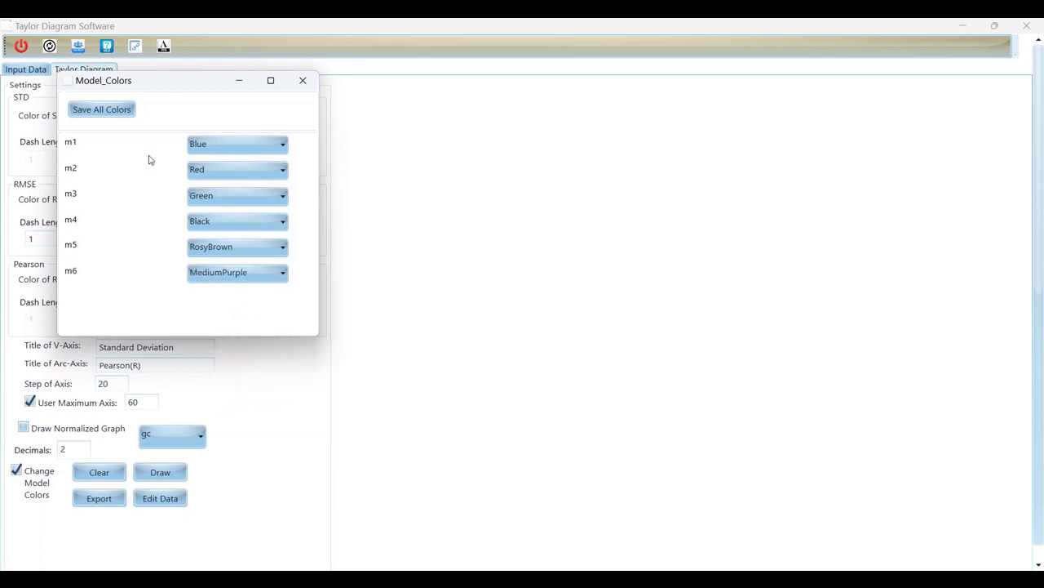
{"action": "left_click", "coordinate": [105, 111]}
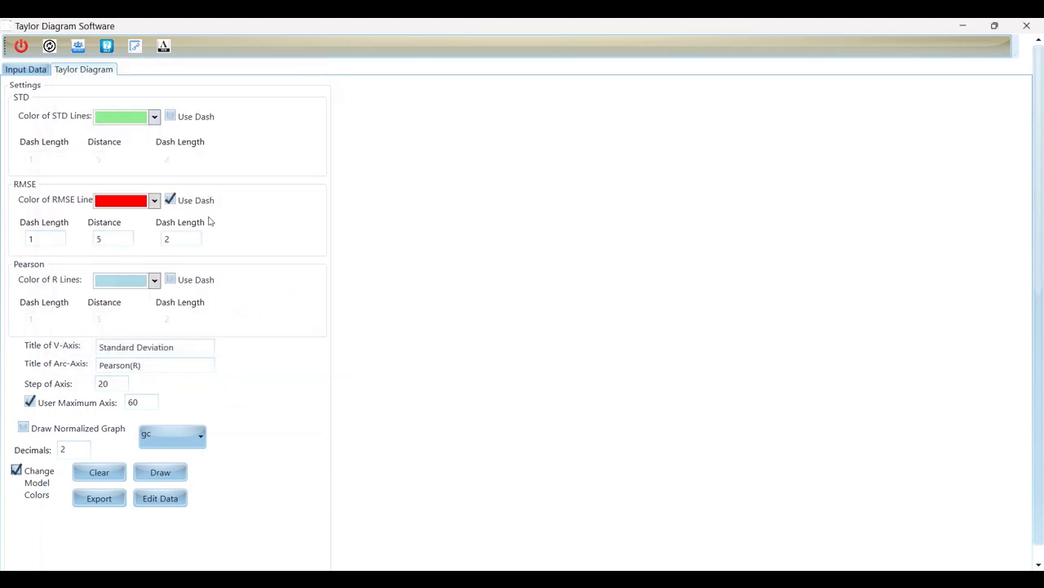
Redraw the gc diagram with the new model colours, leave font settings unchanged, and close it
{"action": "left_click", "coordinate": [161, 473]}
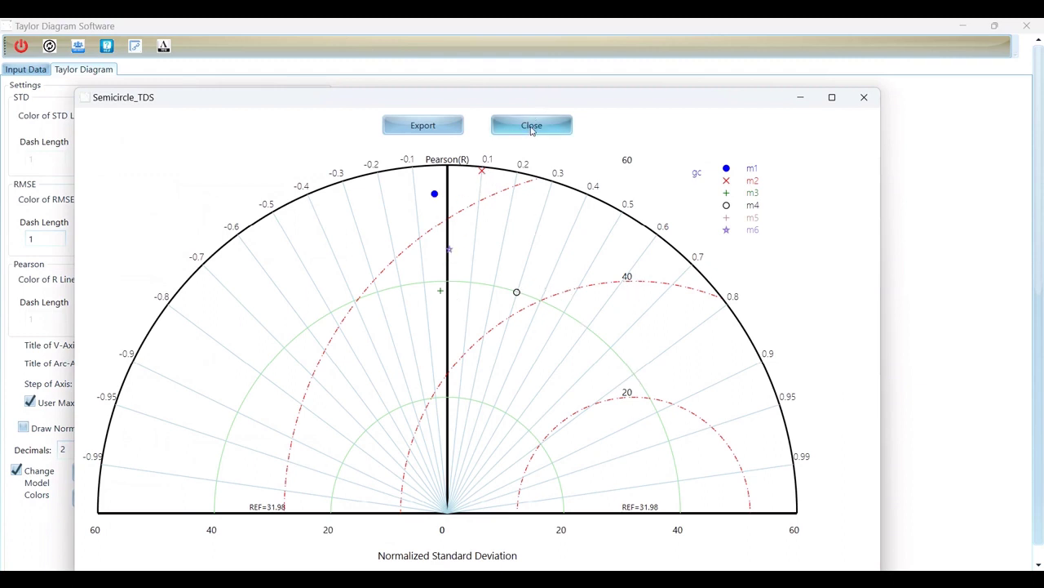
{"action": "left_click", "coordinate": [530, 128]}
{"action": "left_click", "coordinate": [163, 46]}
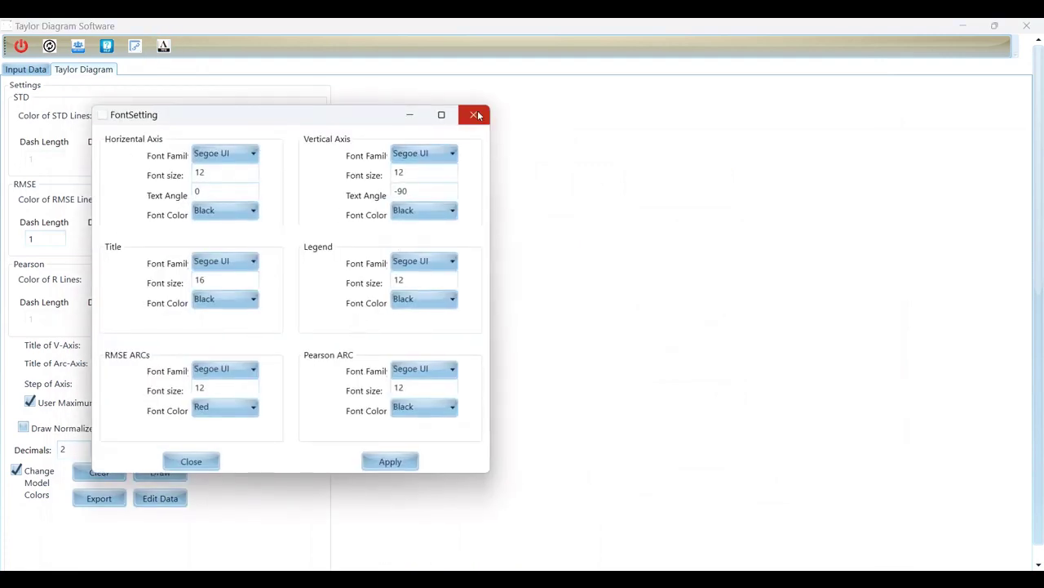
{"action": "left_click", "coordinate": [476, 114]}
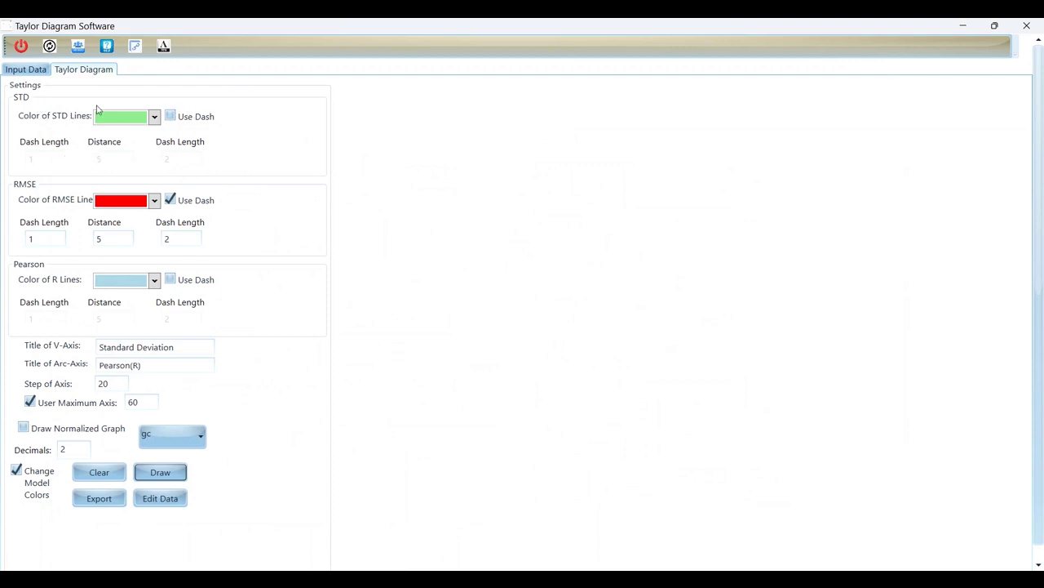
{"action": "left_click", "coordinate": [149, 475]}
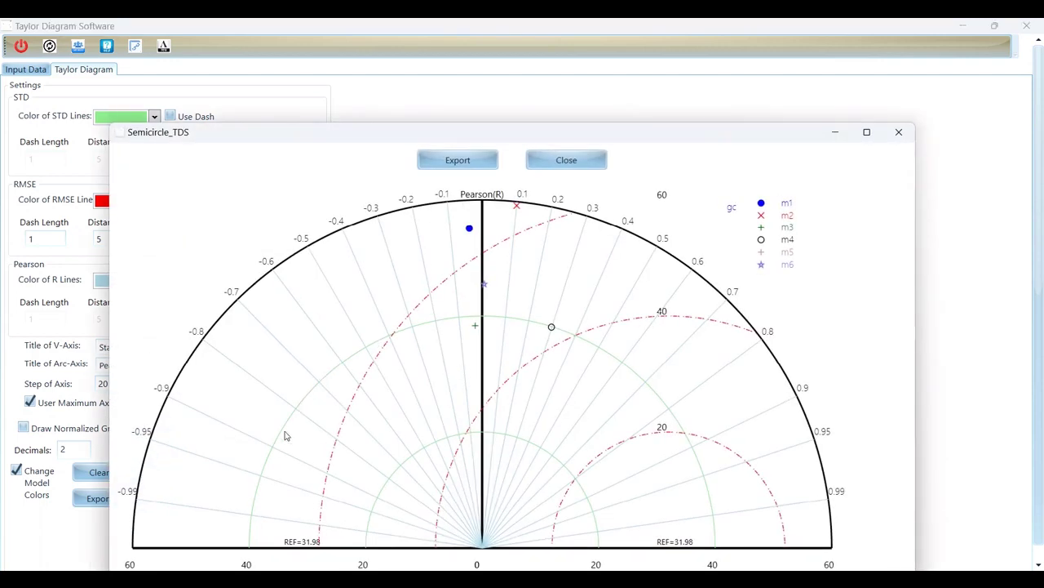
{"action": "left_click", "coordinate": [566, 160]}
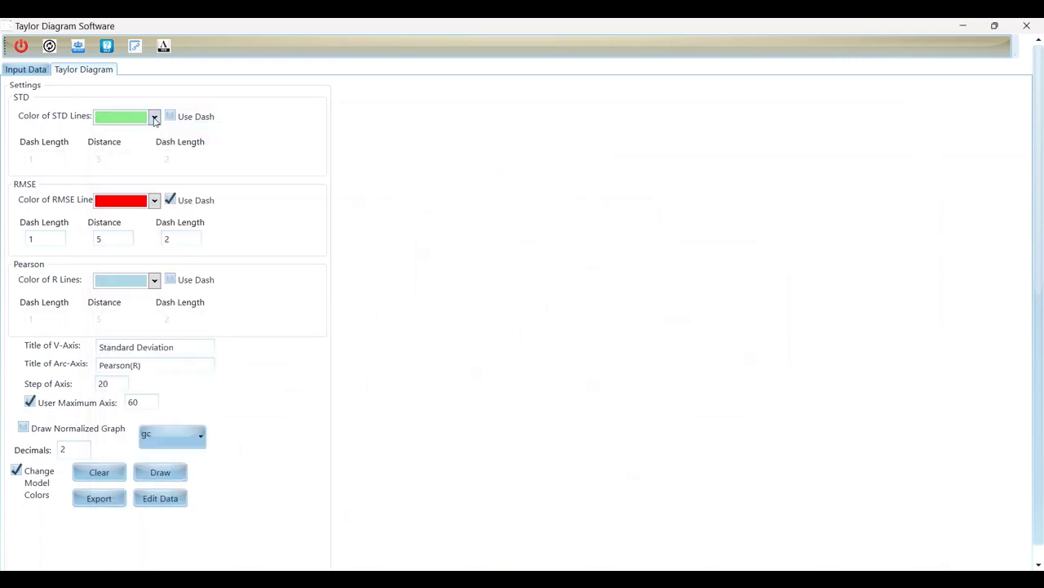
Make the STD lines dark green and dashed, previewing the diagram once
{"action": "left_click", "coordinate": [155, 118]}
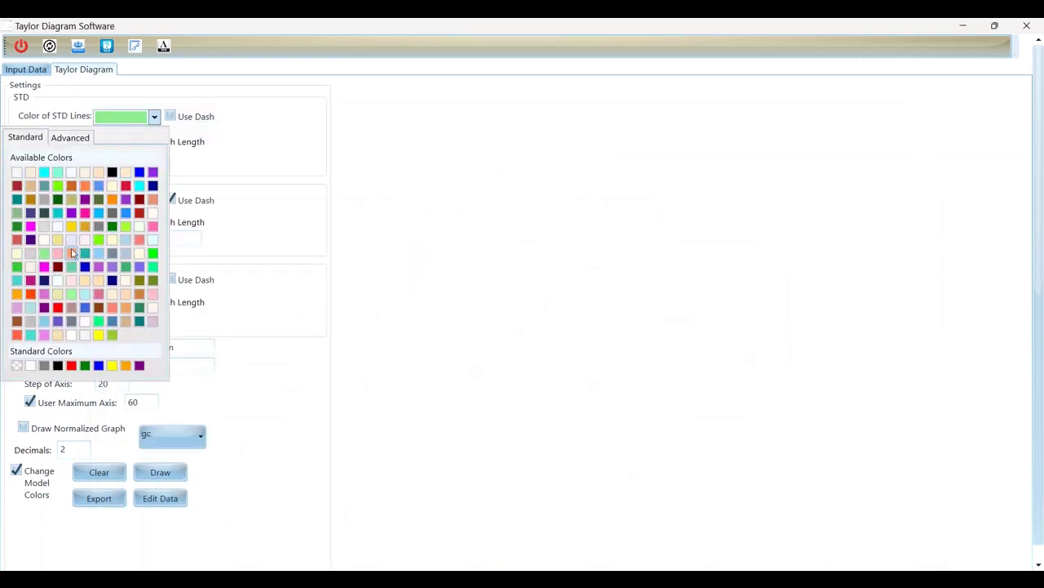
{"action": "left_click", "coordinate": [114, 227]}
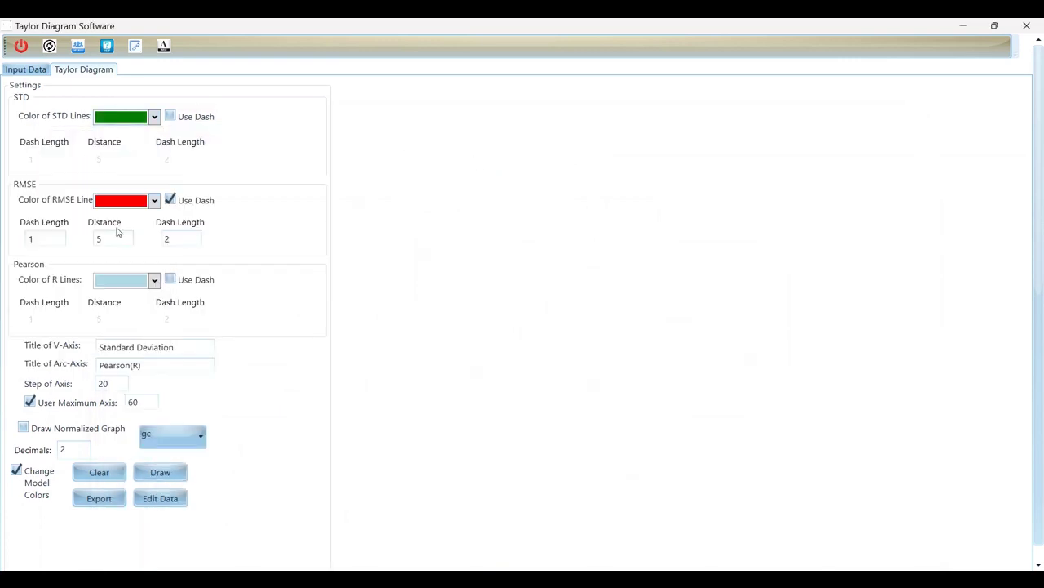
{"action": "left_click", "coordinate": [171, 116]}
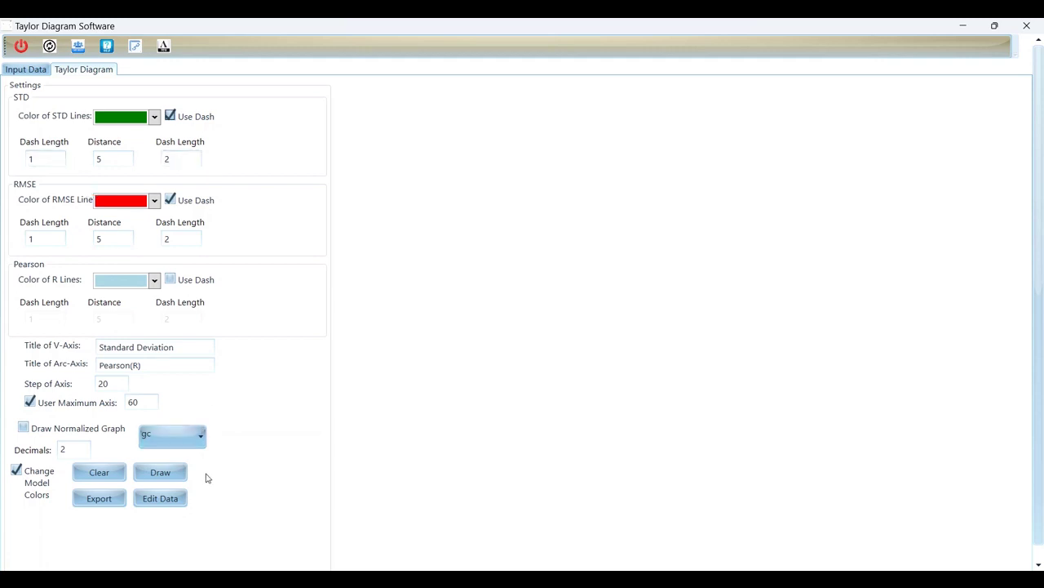
{"action": "left_click", "coordinate": [160, 478]}
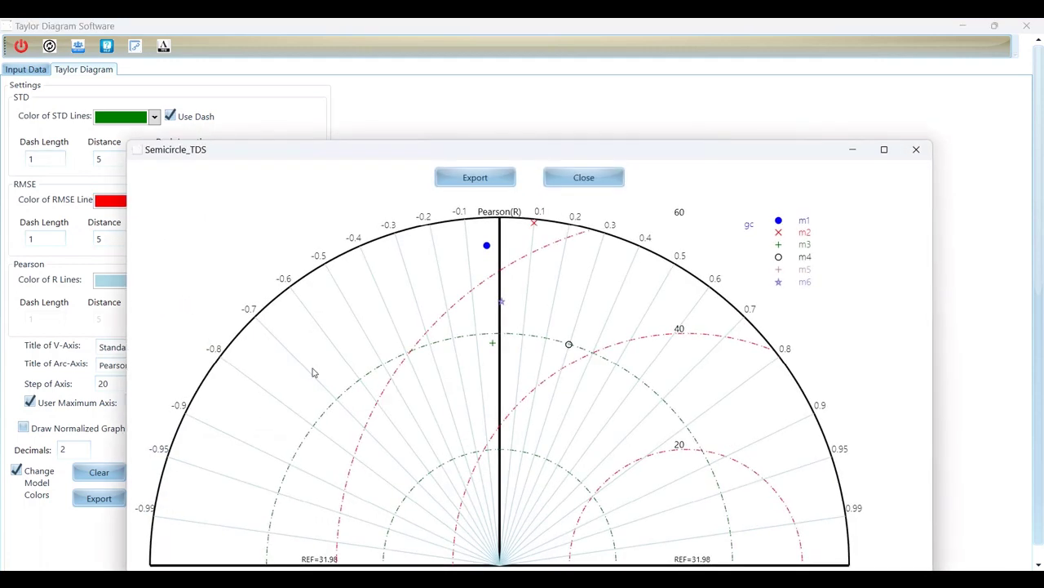
{"action": "left_click", "coordinate": [598, 179]}
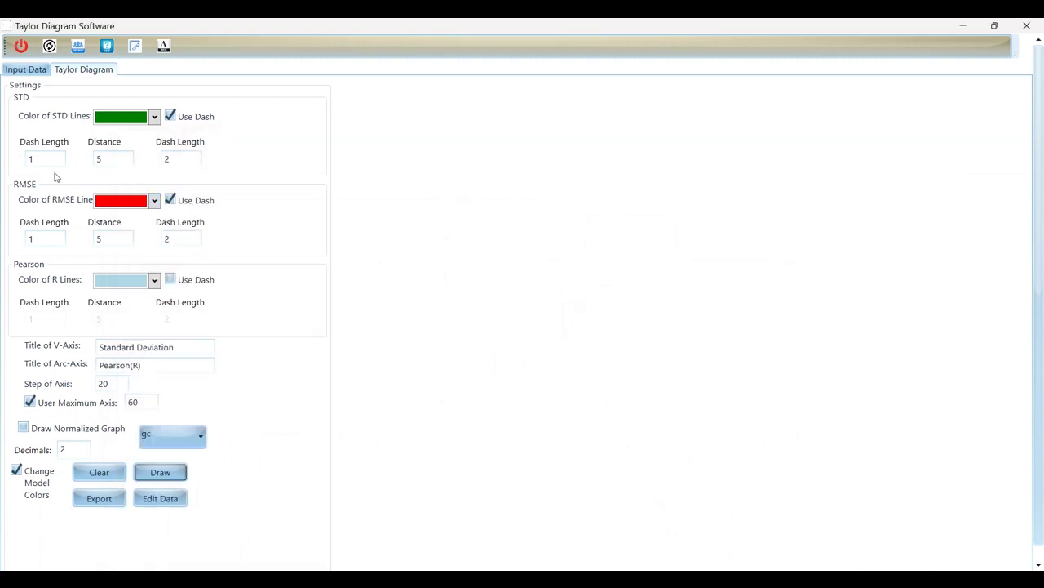
Set the STD dash length to 2 and preview it, then select the dash distance value
{"action": "left_click_drag", "start_coordinate": [56, 160], "coordinate": [18, 162]}
{"action": "left_click", "coordinate": [155, 477]}
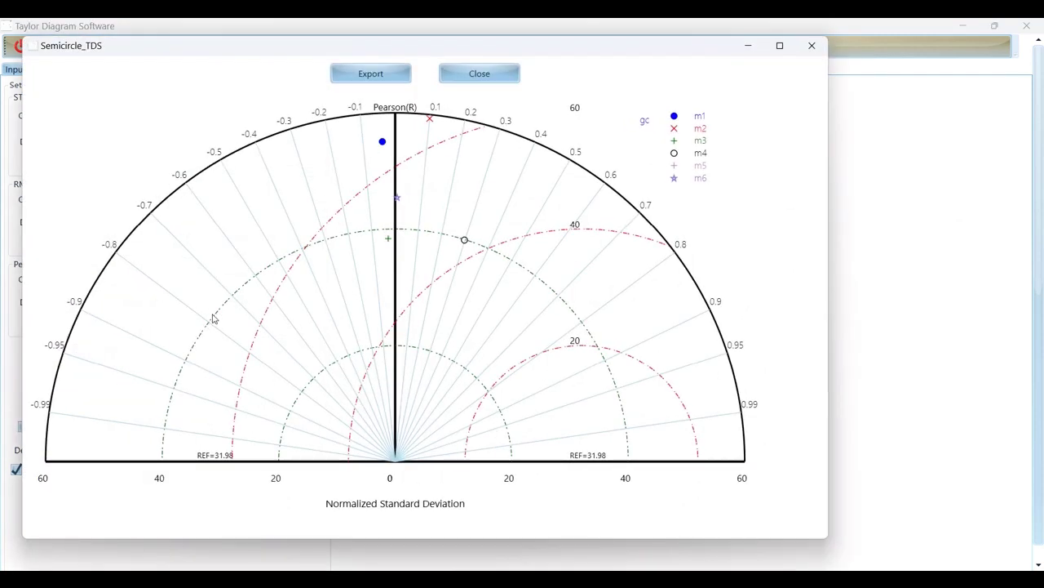
{"action": "left_click", "coordinate": [480, 72]}
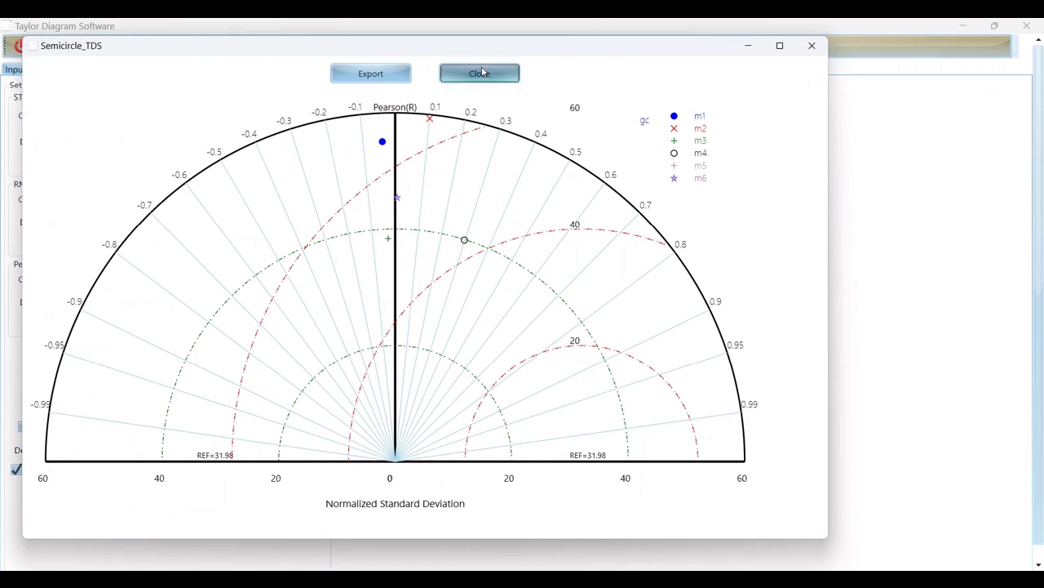
{"action": "left_click", "coordinate": [120, 159]}
{"action": "left_click_drag", "start_coordinate": [119, 159], "coordinate": [80, 166]}
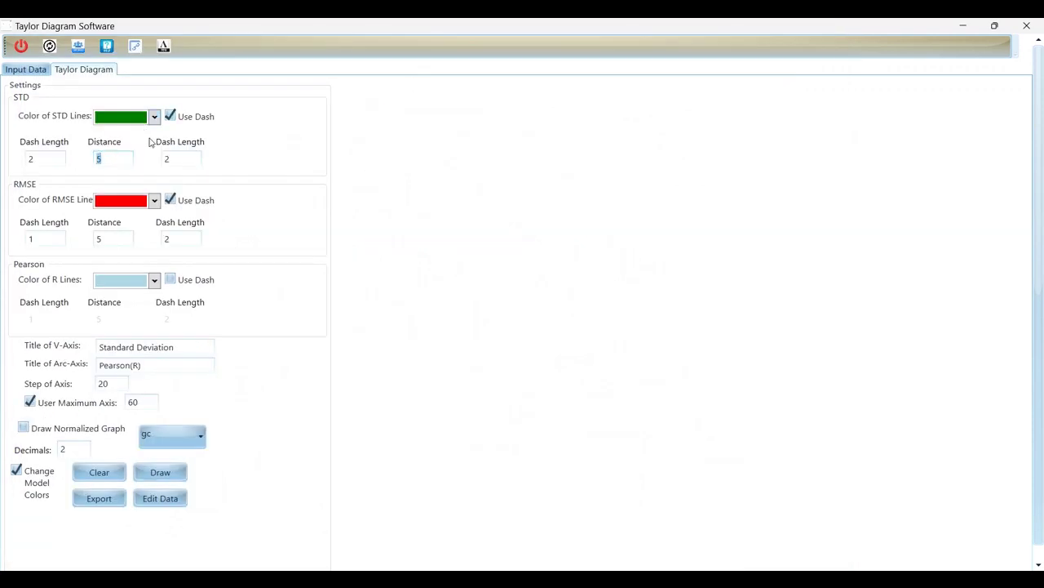
Redraw the gc semicircle diagram to show dark-green STD arcs dashed at length 2, distance 1
{"action": "left_click", "coordinate": [159, 476]}
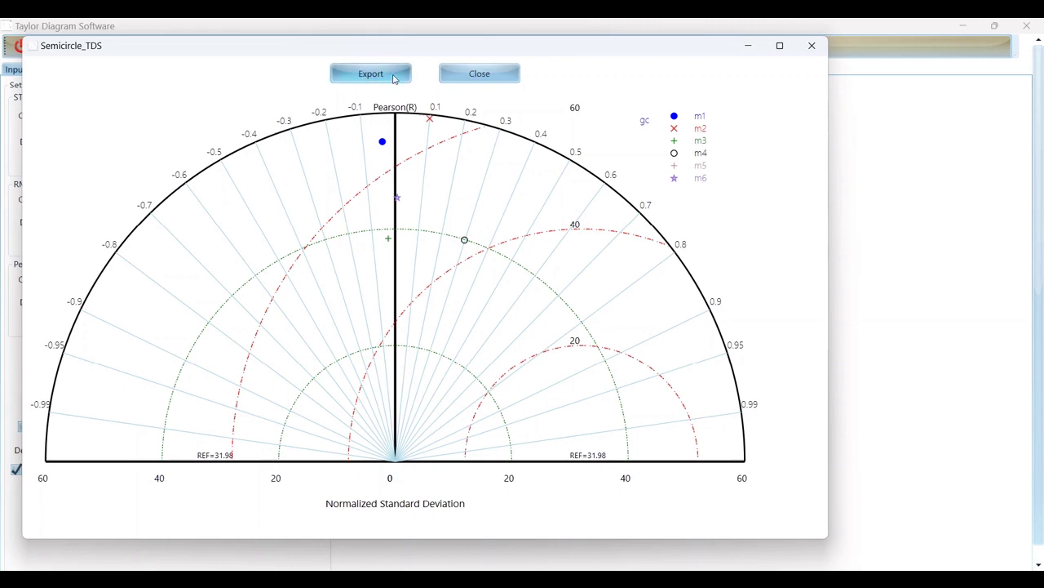
{"action": "left_click", "coordinate": [445, 71]}
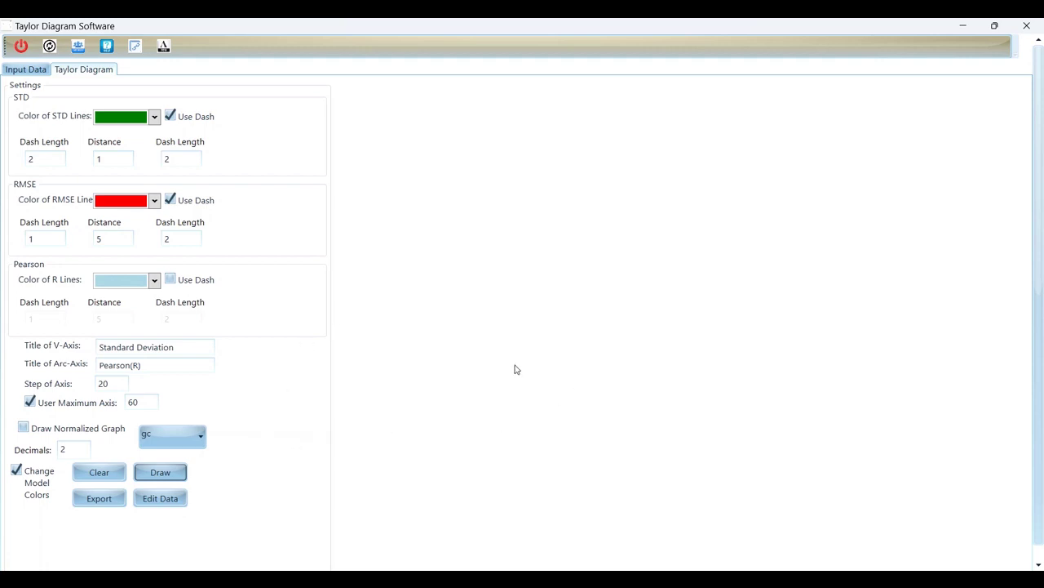
{"action": "left_click", "coordinate": [158, 471]}
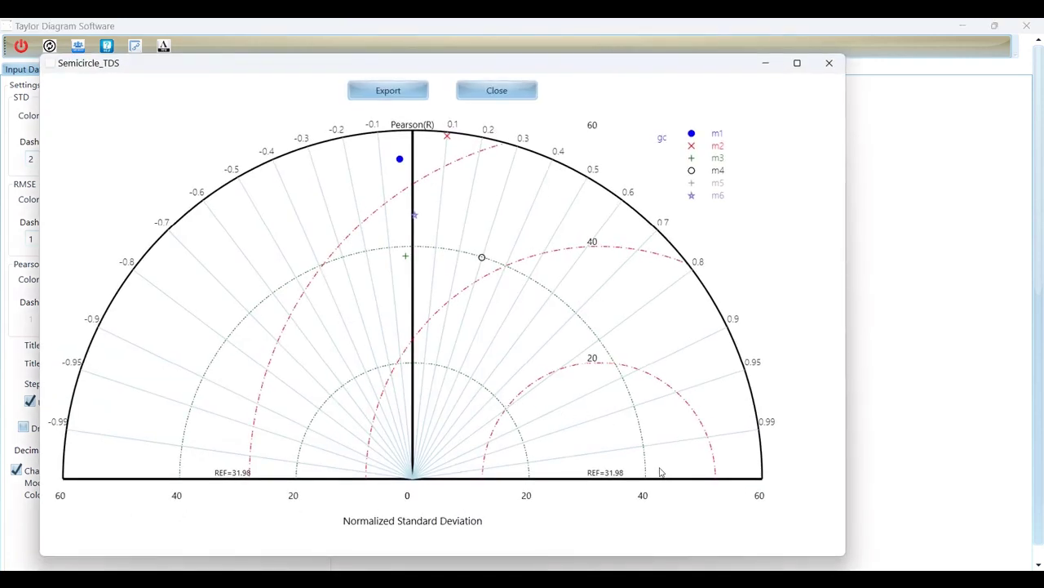